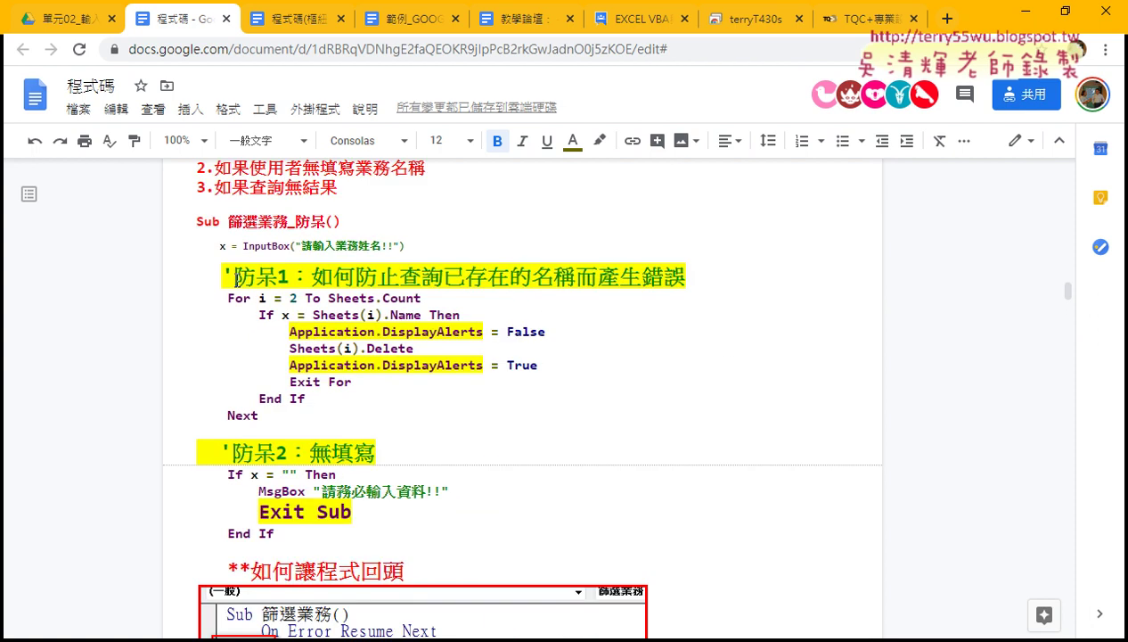
- Select the 防呆1 code block, from its heading through Next, in the 程式碼 notes and copy it
{"action": "left_click_drag", "start_coordinate": [232, 278], "coordinate": [293, 282]}
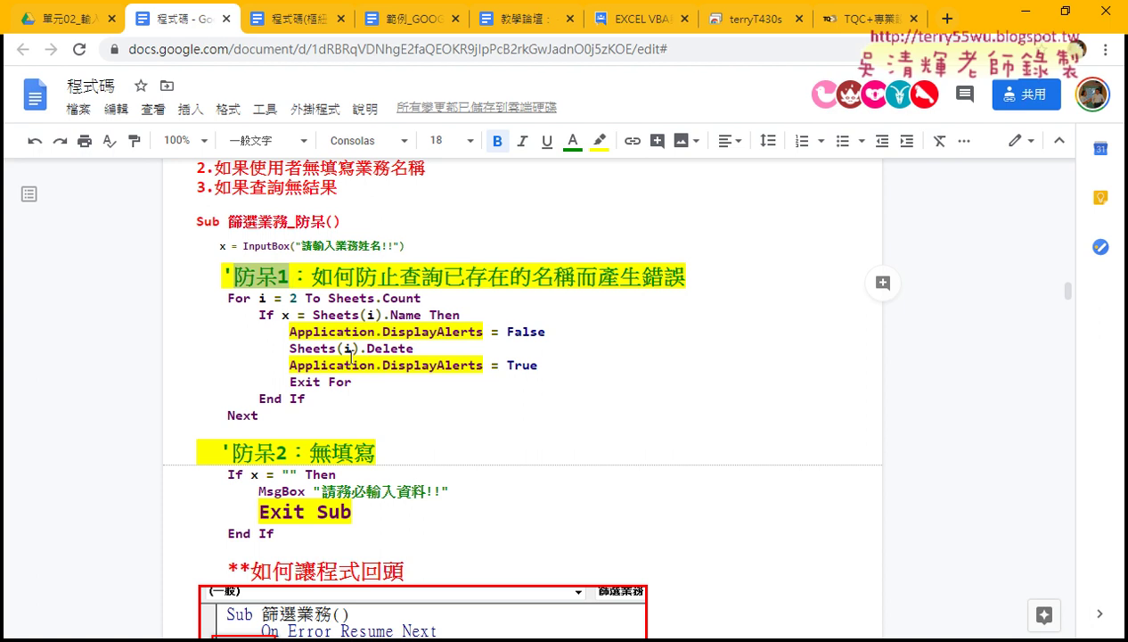
{"action": "left_click_drag", "start_coordinate": [217, 244], "coordinate": [430, 244]}
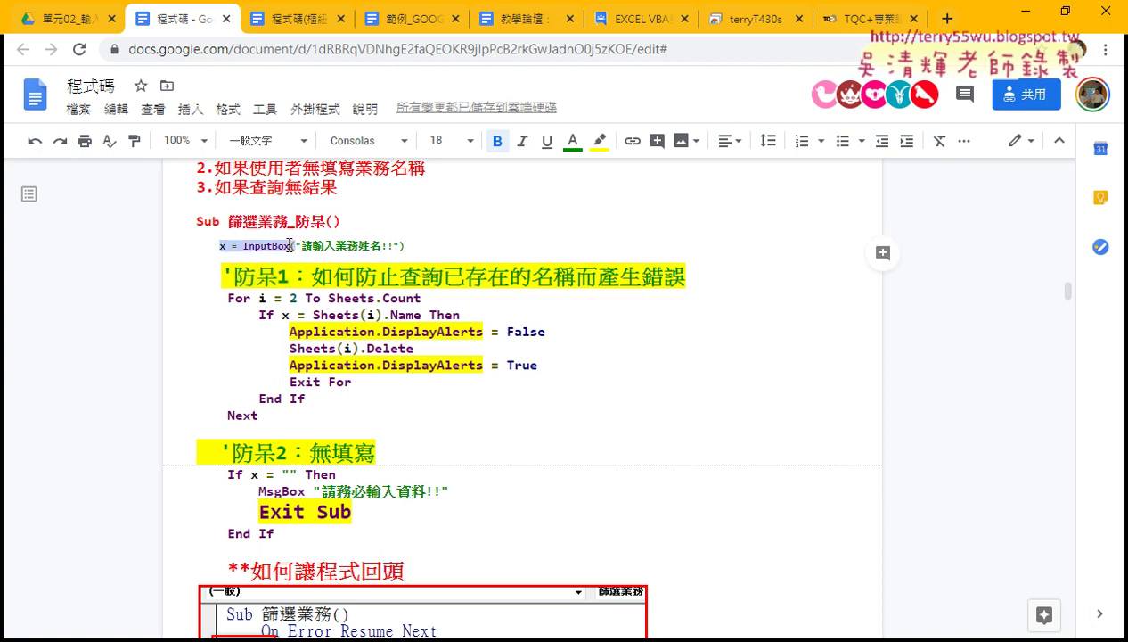
{"action": "left_click", "coordinate": [312, 278]}
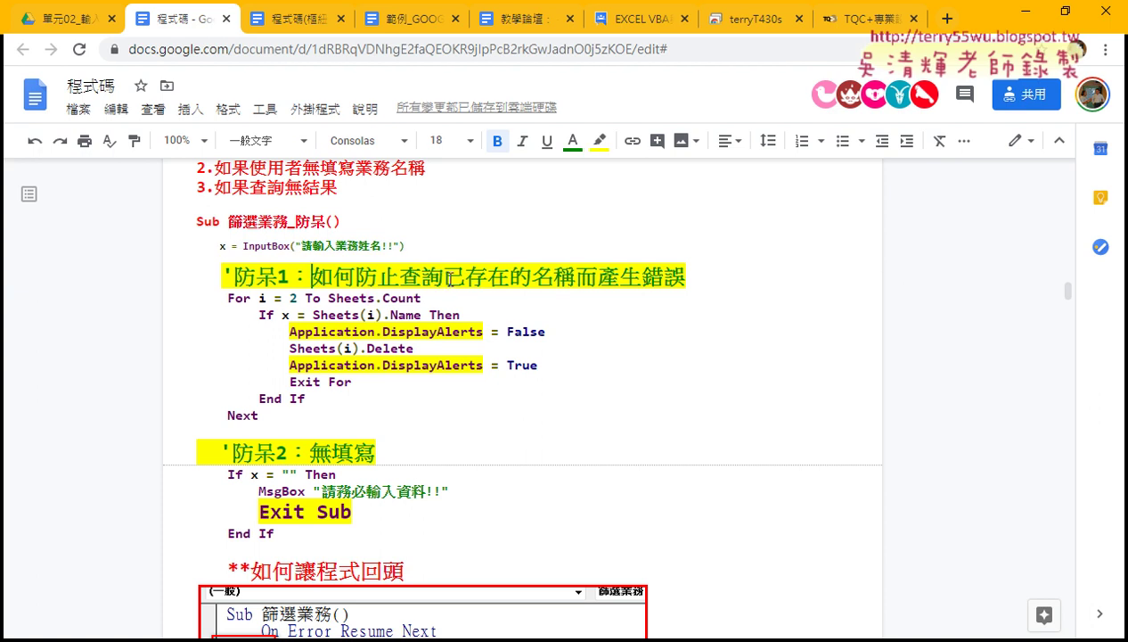
{"action": "left_click_drag", "start_coordinate": [531, 278], "coordinate": [686, 279]}
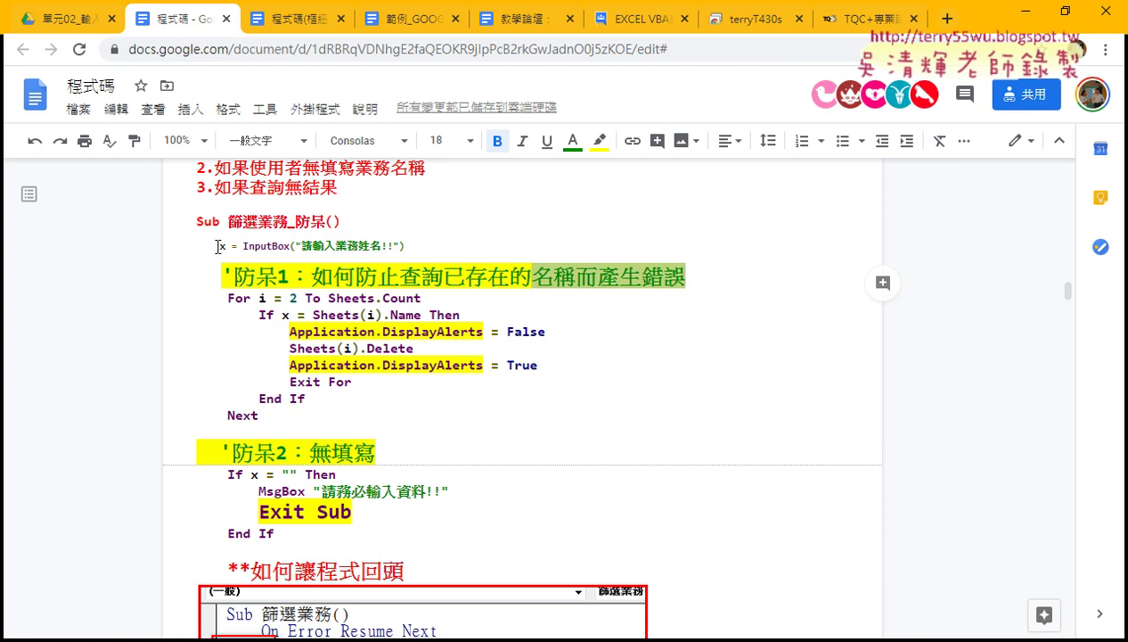
{"action": "left_click_drag", "start_coordinate": [217, 246], "coordinate": [454, 246]}
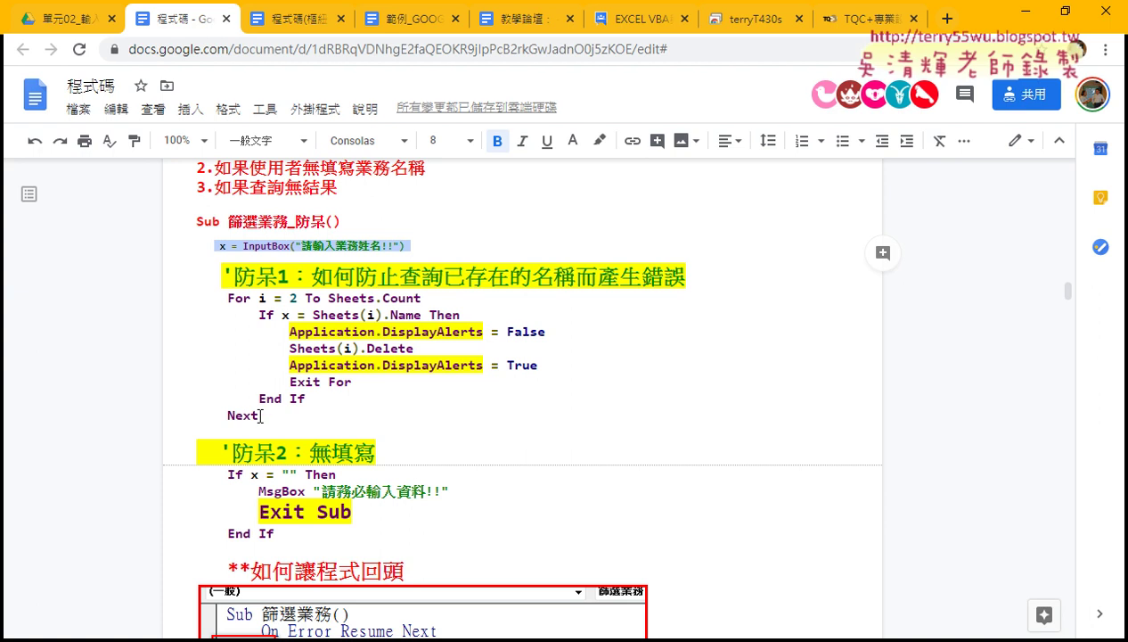
{"action": "left_click_drag", "start_coordinate": [231, 247], "coordinate": [220, 247]}
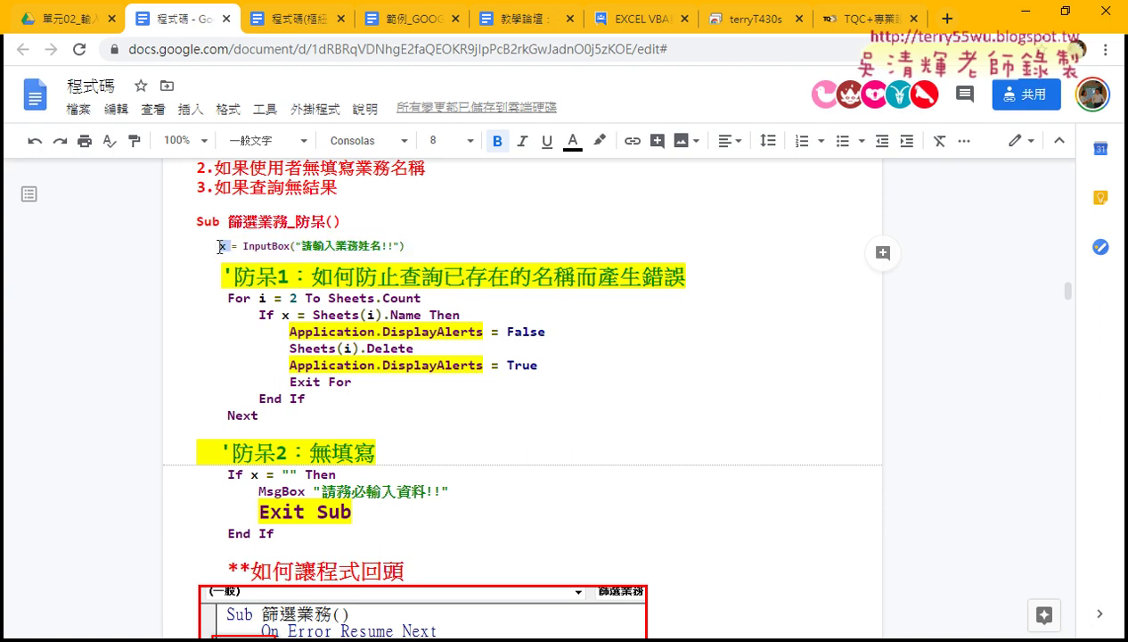
{"action": "left_click_drag", "start_coordinate": [258, 415], "coordinate": [180, 277]}
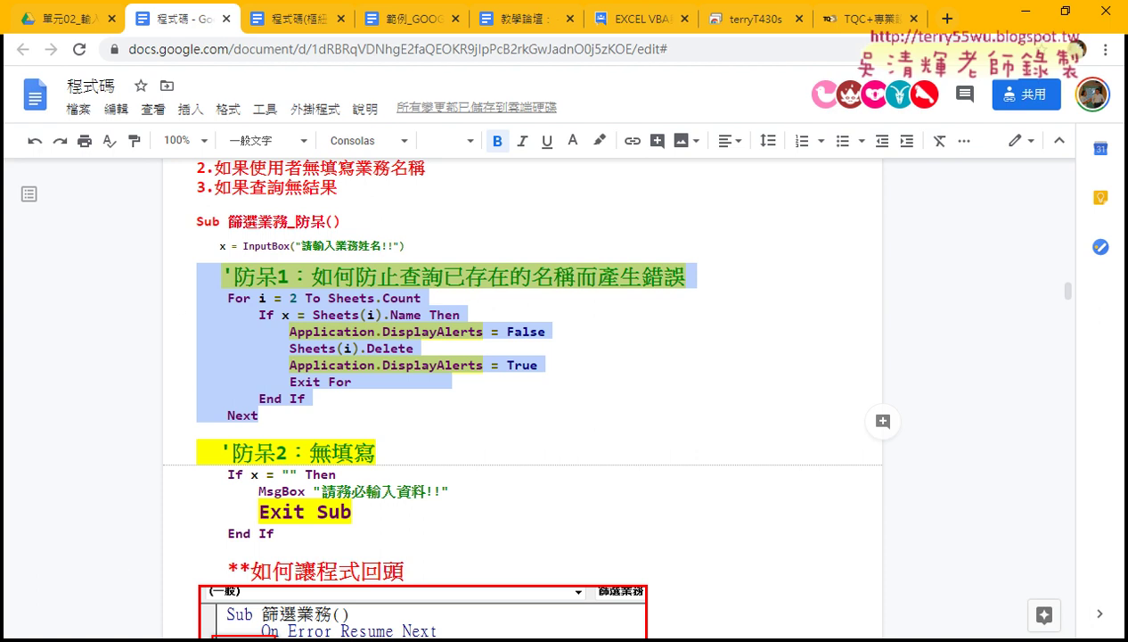
{"action": "left_click", "coordinate": [367, 641]}
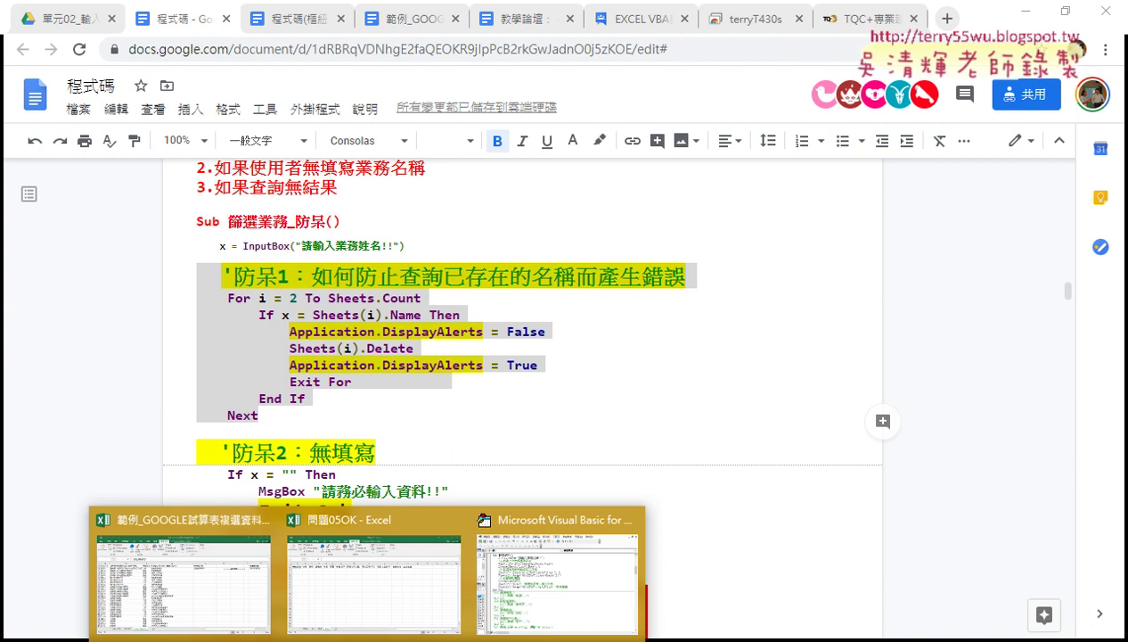
- Paste the 防呆1 loop on a new line after the InputBox line and add a blank line after Next
{"action": "left_click", "coordinate": [542, 588]}
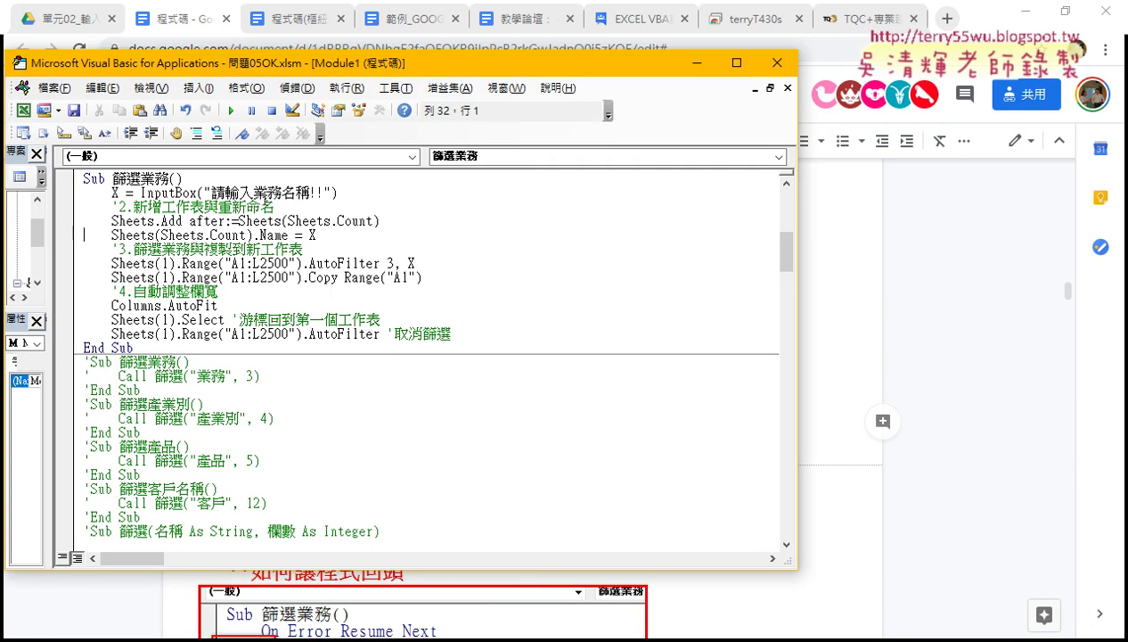
{"action": "left_click_drag", "start_coordinate": [111, 193], "coordinate": [337, 192]}
{"action": "left_click", "coordinate": [355, 193]}
{"action": "key", "text": "Return"}
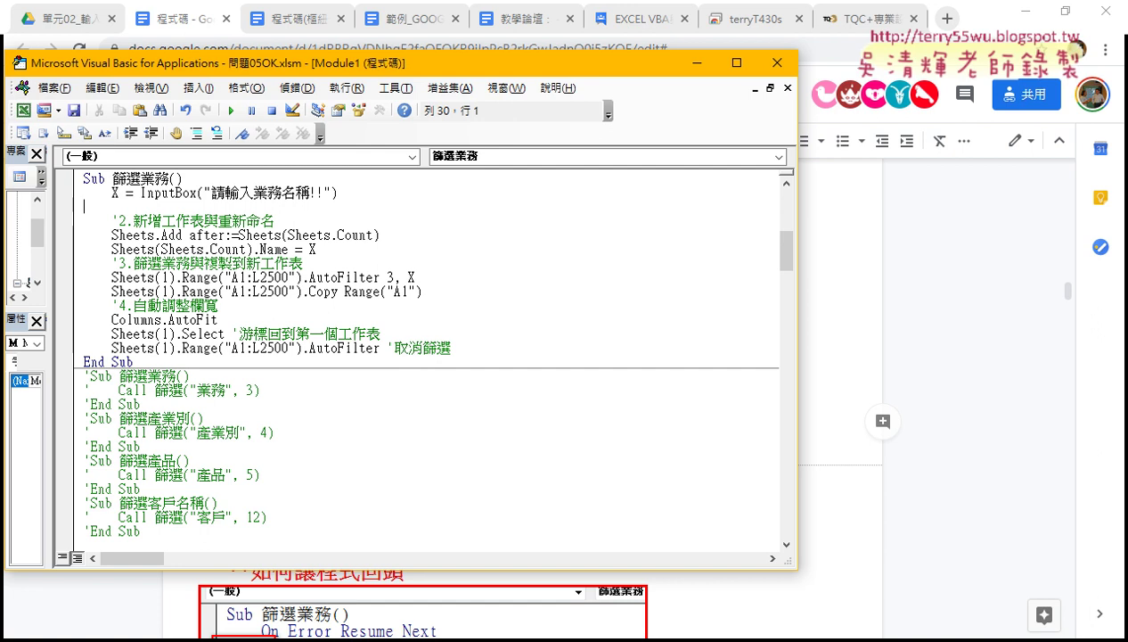
{"action": "type", "text": "'防呆1：如何防止查詢已存在的名稱而產生錯誤     For i = 2 To Sheets.Count         If x = Sheets(i).Name Then             Application.DisplayAlerts = False             Sheets(i).Delete             Application.DisplayAlerts = True             Exit For         End If     Next"}
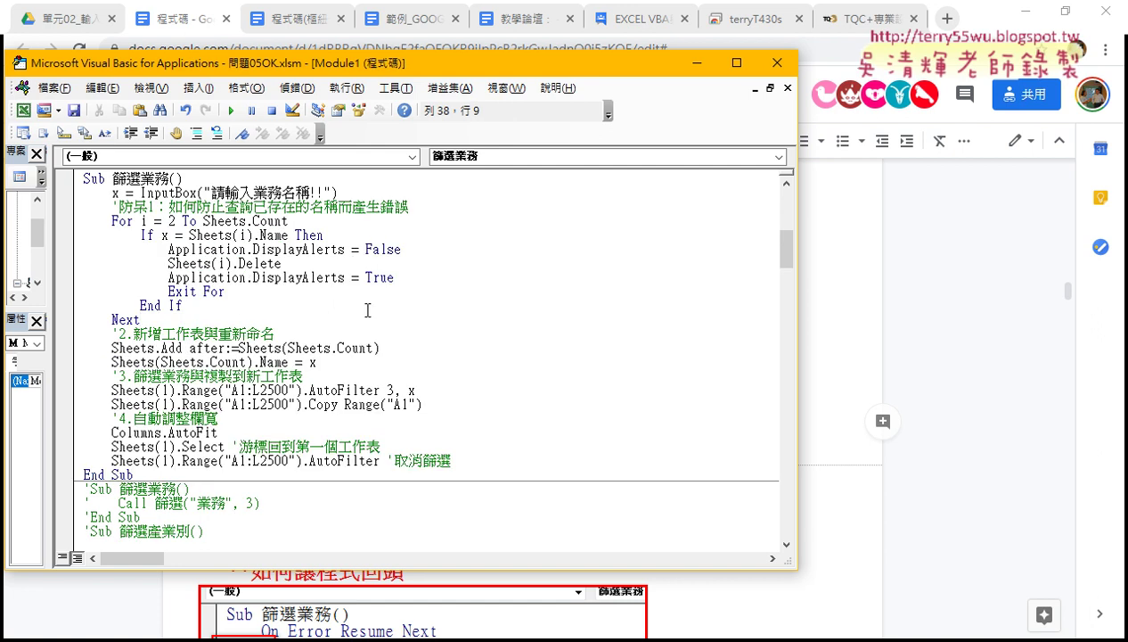
{"action": "left_click_drag", "start_coordinate": [143, 319], "coordinate": [85, 206]}
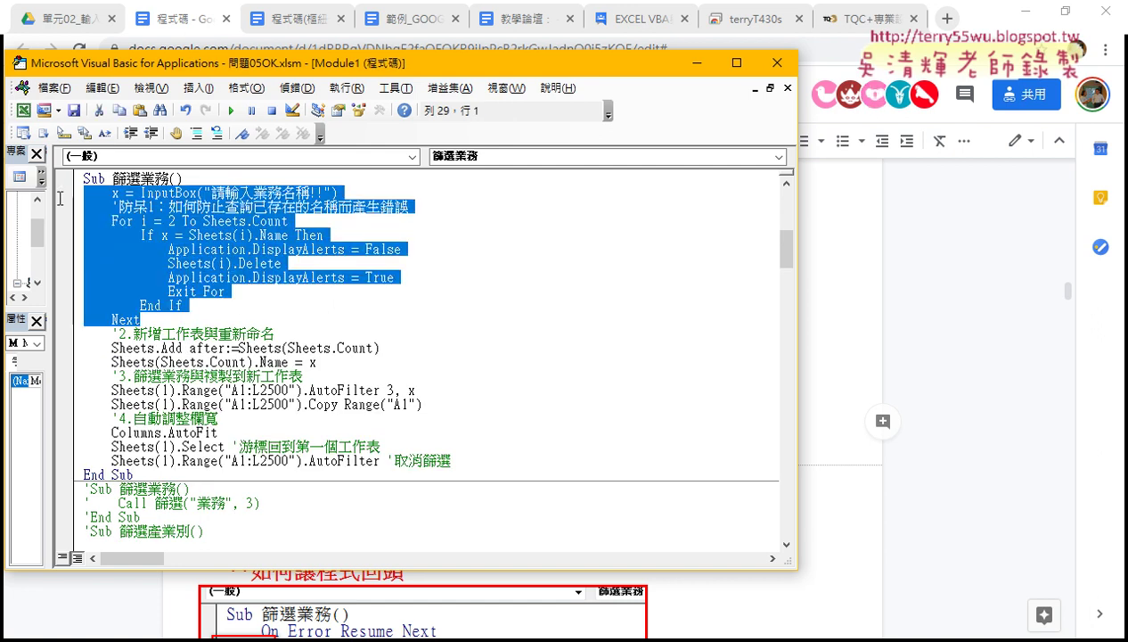
{"action": "left_click", "coordinate": [141, 319]}
{"action": "key", "text": "Return"}
{"action": "key", "text": "Up"}
{"action": "key", "text": "Up"}
{"action": "key", "text": "Up"}
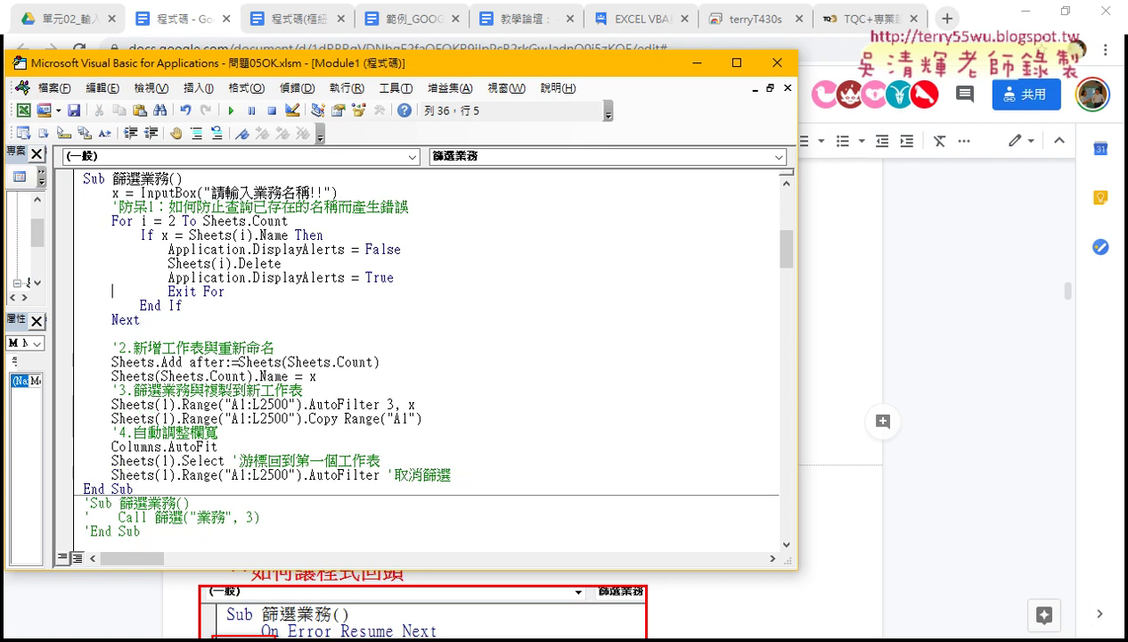
{"action": "key", "text": "Up"}
{"action": "key", "text": "Up"}
{"action": "key", "text": "Up"}
{"action": "key", "text": "Up"}
{"action": "key", "text": "Up"}
{"action": "key", "text": "Up"}
{"action": "key", "text": "Up"}
{"action": "double_click", "coordinate": [114, 191]}
{"action": "left_click_drag", "start_coordinate": [112, 221], "coordinate": [320, 224]}
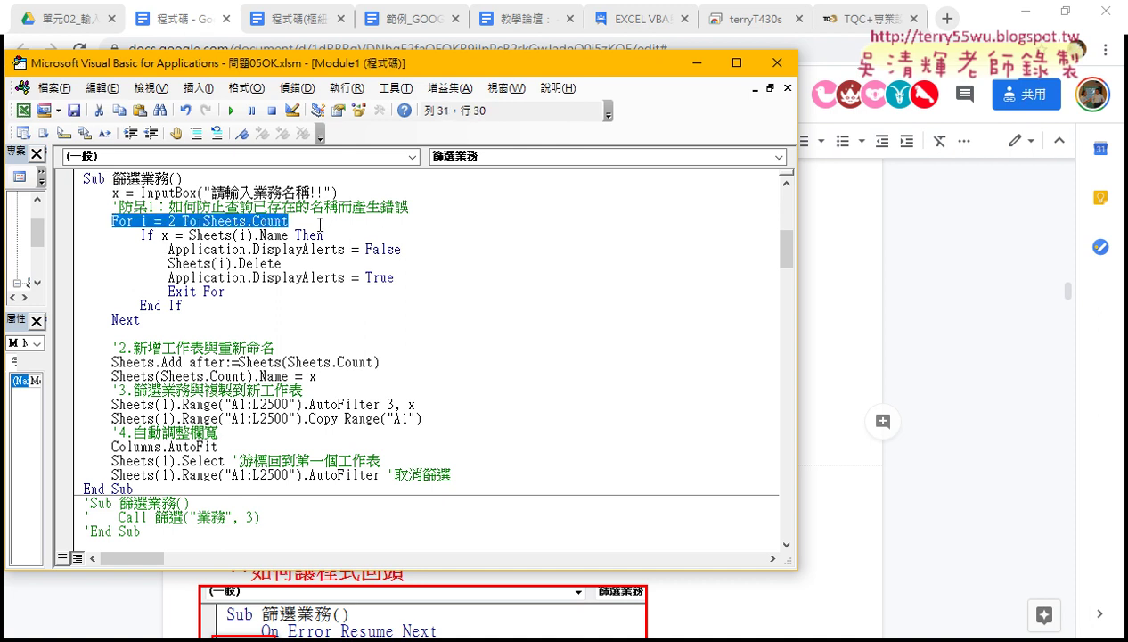
{"action": "left_click", "coordinate": [147, 221]}
{"action": "double_click", "coordinate": [174, 221]}
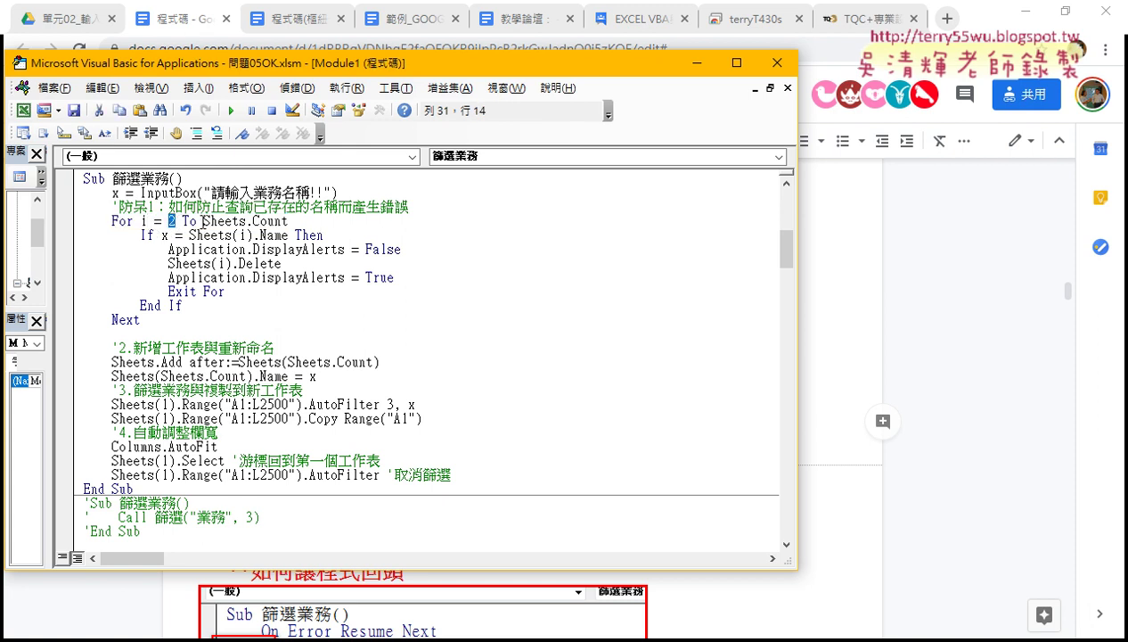
{"action": "left_click_drag", "start_coordinate": [203, 221], "coordinate": [315, 222]}
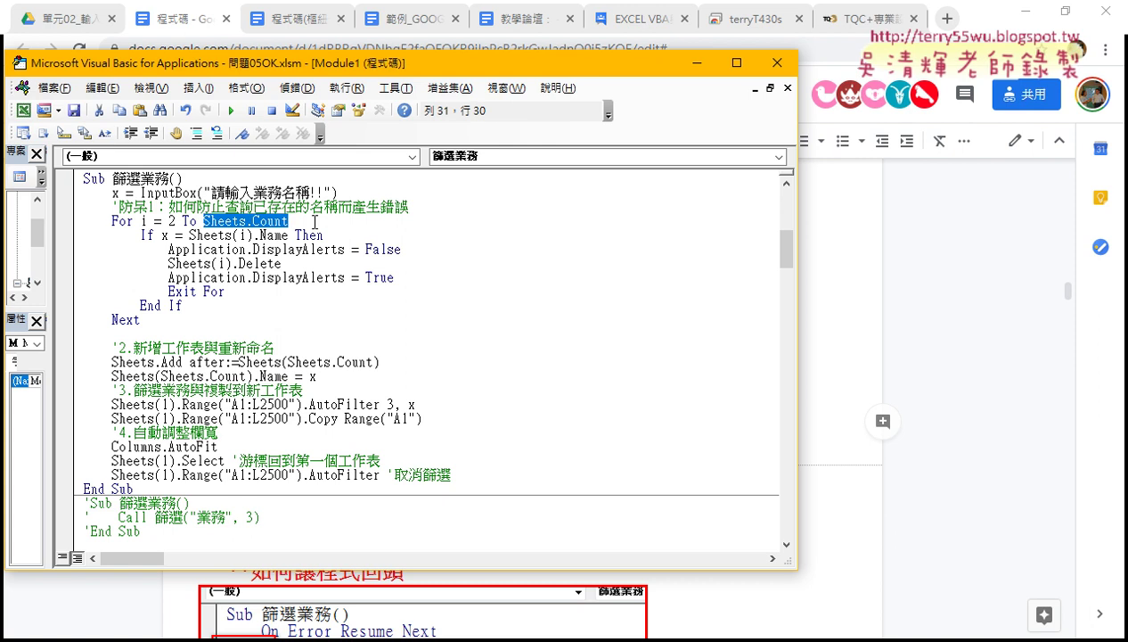
{"action": "left_click_drag", "start_coordinate": [140, 235], "coordinate": [183, 236]}
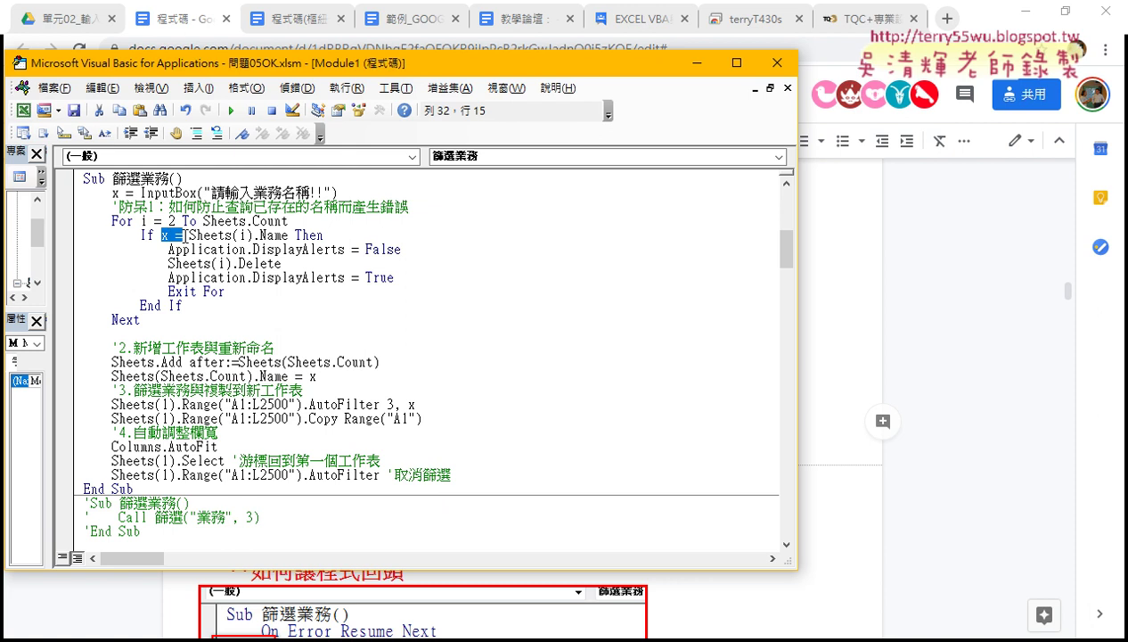
{"action": "left_click_drag", "start_coordinate": [188, 235], "coordinate": [288, 235]}
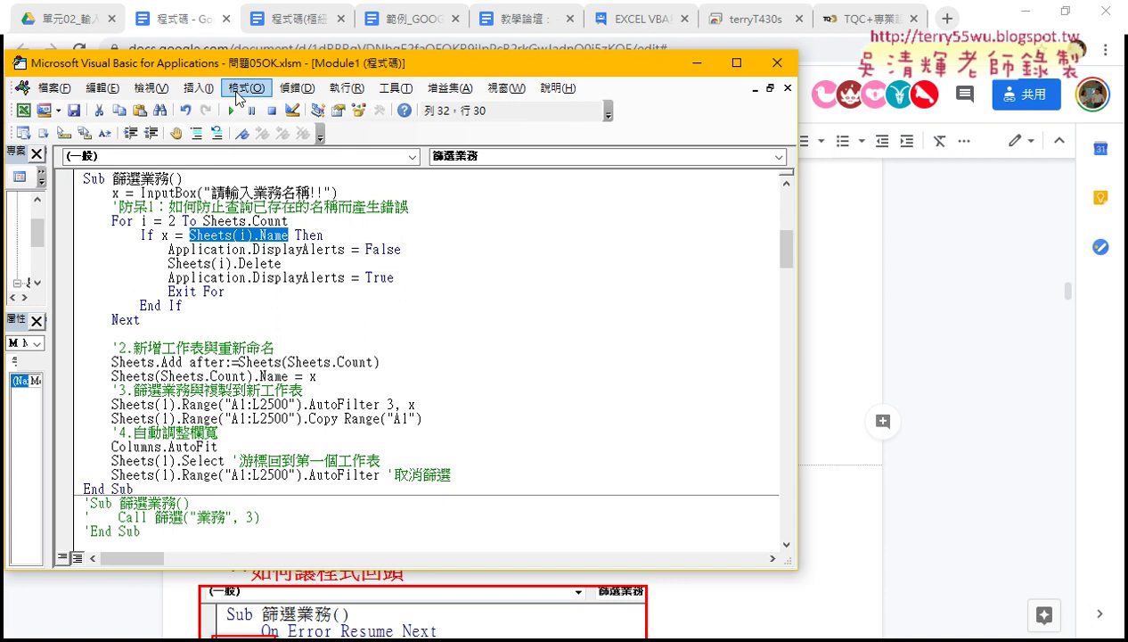
{"action": "left_click_drag", "start_coordinate": [281, 264], "coordinate": [169, 264]}
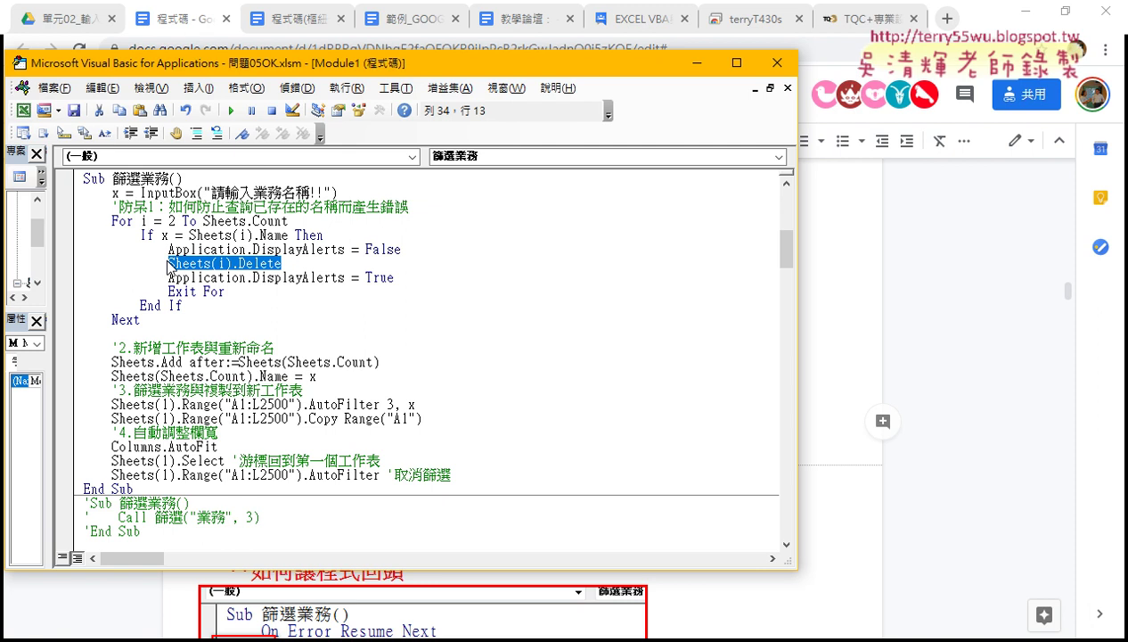
{"action": "left_click_drag", "start_coordinate": [242, 291], "coordinate": [168, 291]}
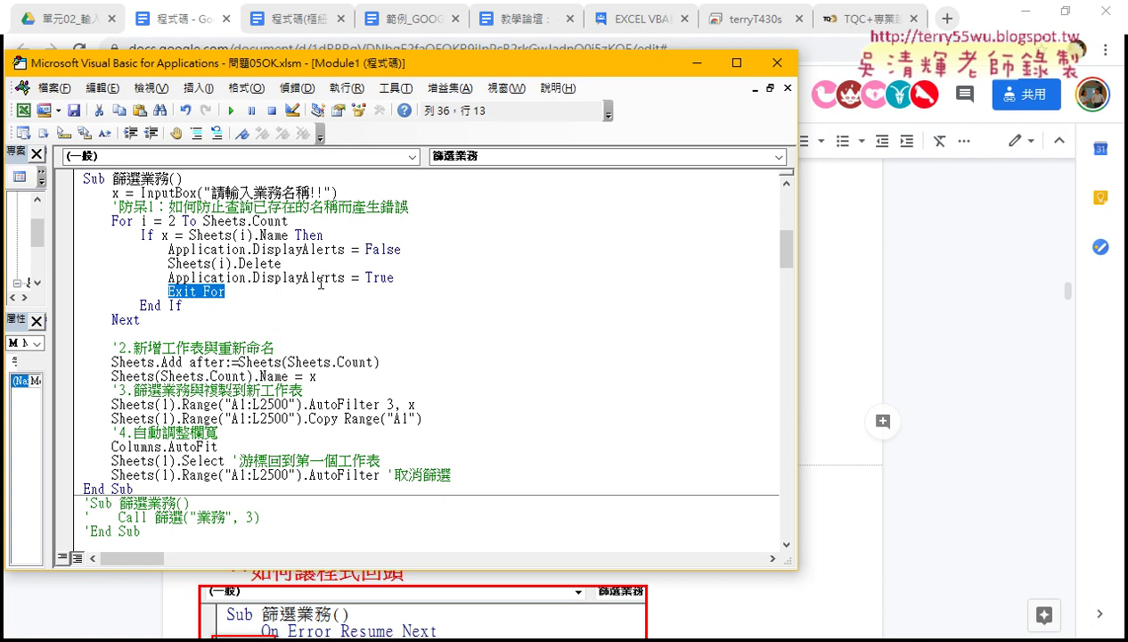
- From the 問題05 sheet, run 篩選業務 with the salesperson name 老王
{"action": "left_click", "coordinate": [994, 16]}
{"action": "left_click", "coordinate": [918, 278]}
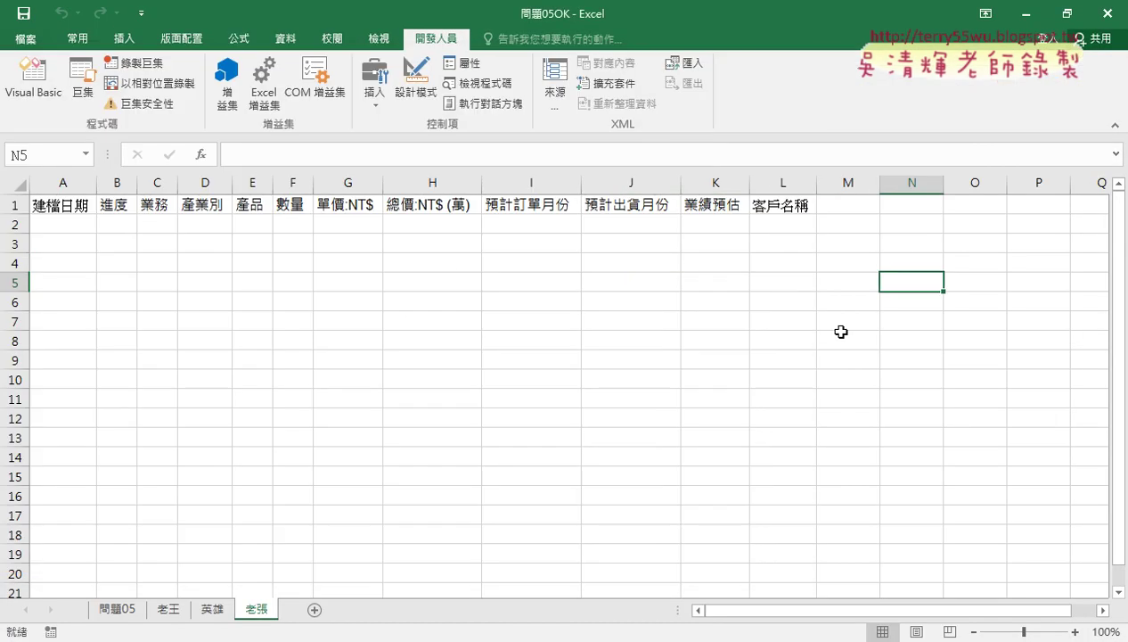
{"action": "left_click", "coordinate": [166, 613]}
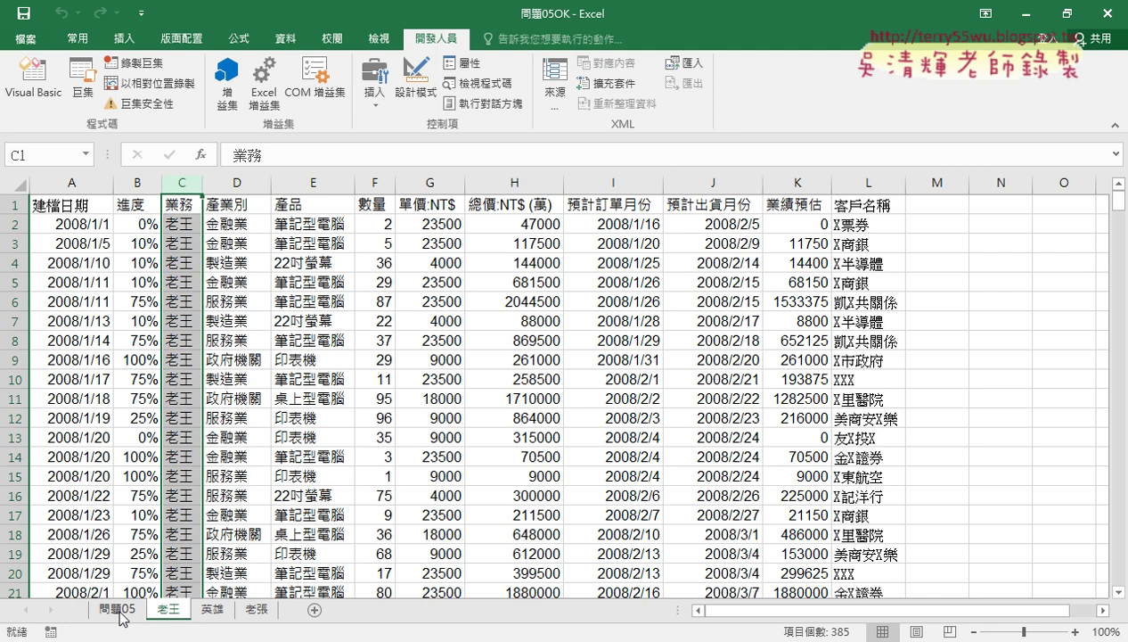
{"action": "left_click", "coordinate": [119, 613]}
{"action": "left_click", "coordinate": [957, 277]}
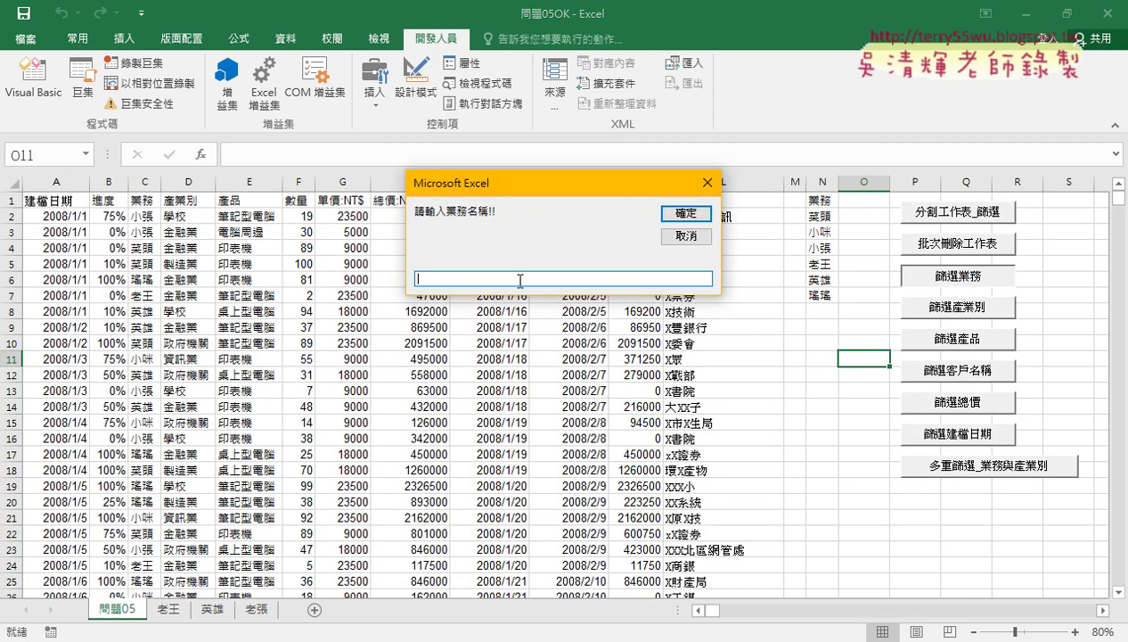
{"action": "type", "text": "老"}
{"action": "type", "text": "王"}
{"action": "left_click", "coordinate": [690, 214]}
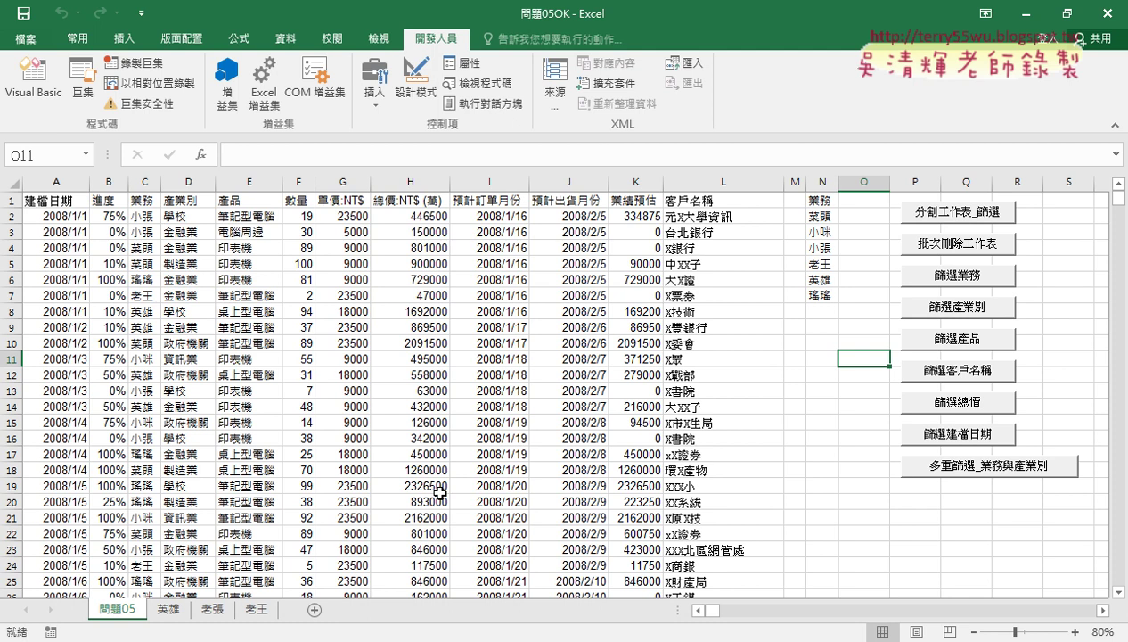
- Check the resulting 老王 sheet, then return to 問題05 and the Google Docs notes
{"action": "left_click", "coordinate": [257, 609]}
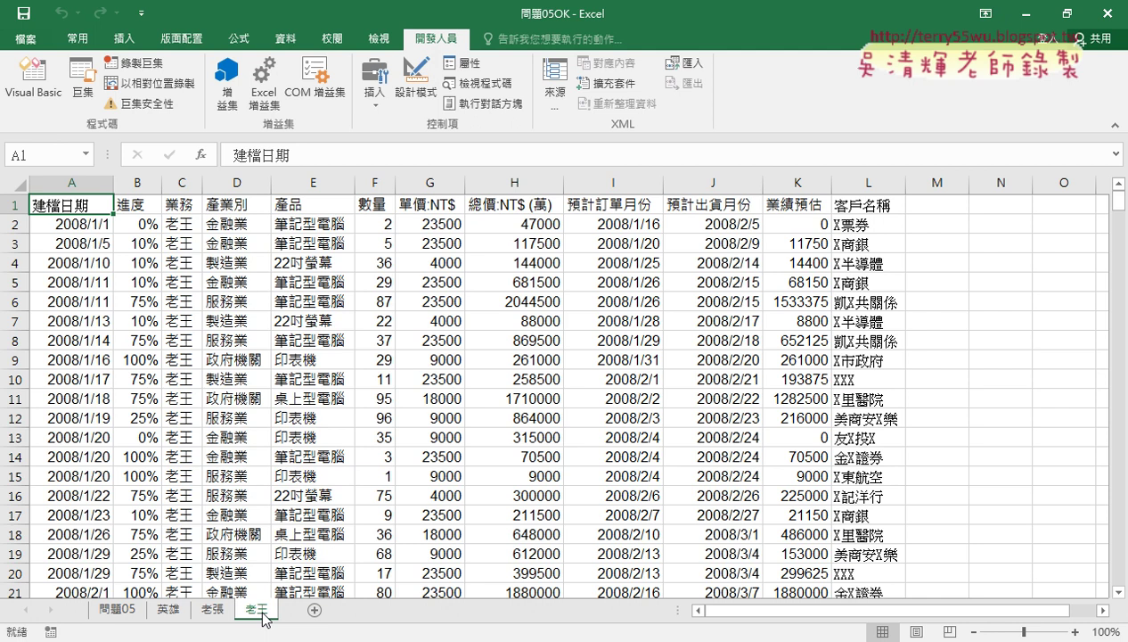
{"action": "left_click", "coordinate": [121, 610]}
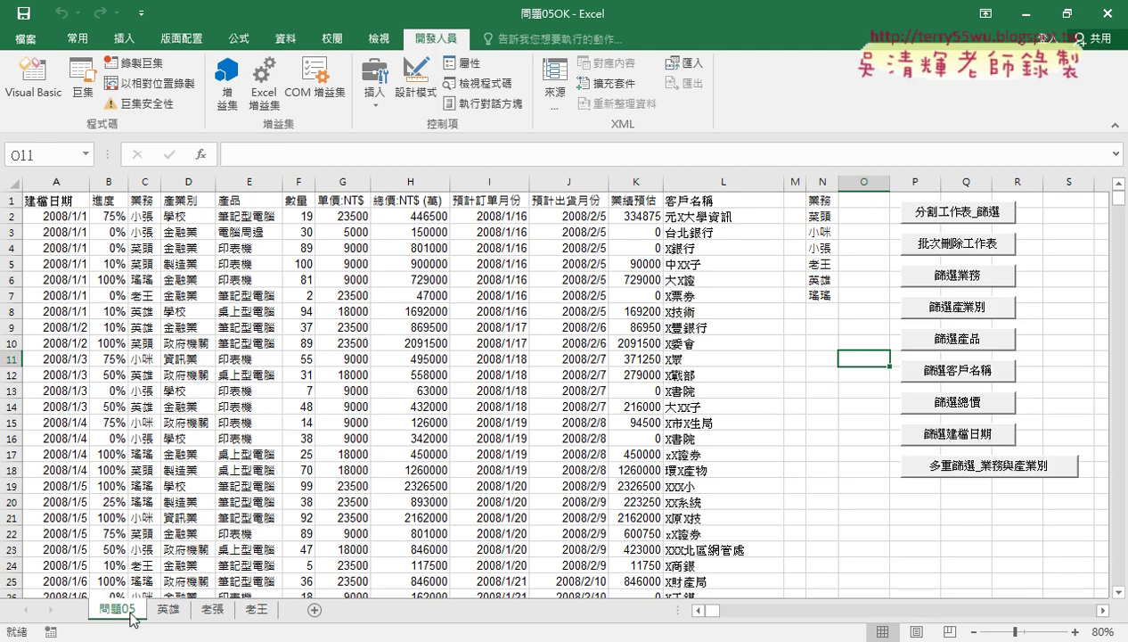
{"action": "key", "text": "alt+Tab"}
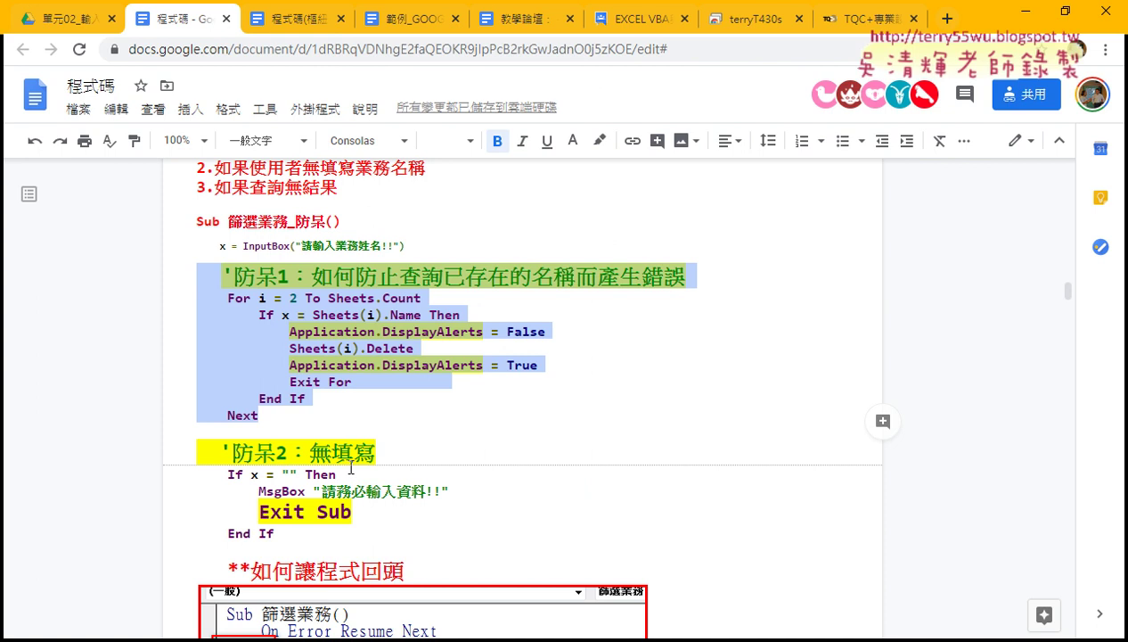
- Copy the 防呆2 If x = "" check from the notes and paste it on the blank line after Next
{"action": "scroll", "coordinate": [349, 461], "scroll_direction": "down", "scroll_amount": 1}
{"action": "left_click_drag", "start_coordinate": [300, 445], "coordinate": [174, 359]}
{"action": "key", "text": "ctrl+c"}
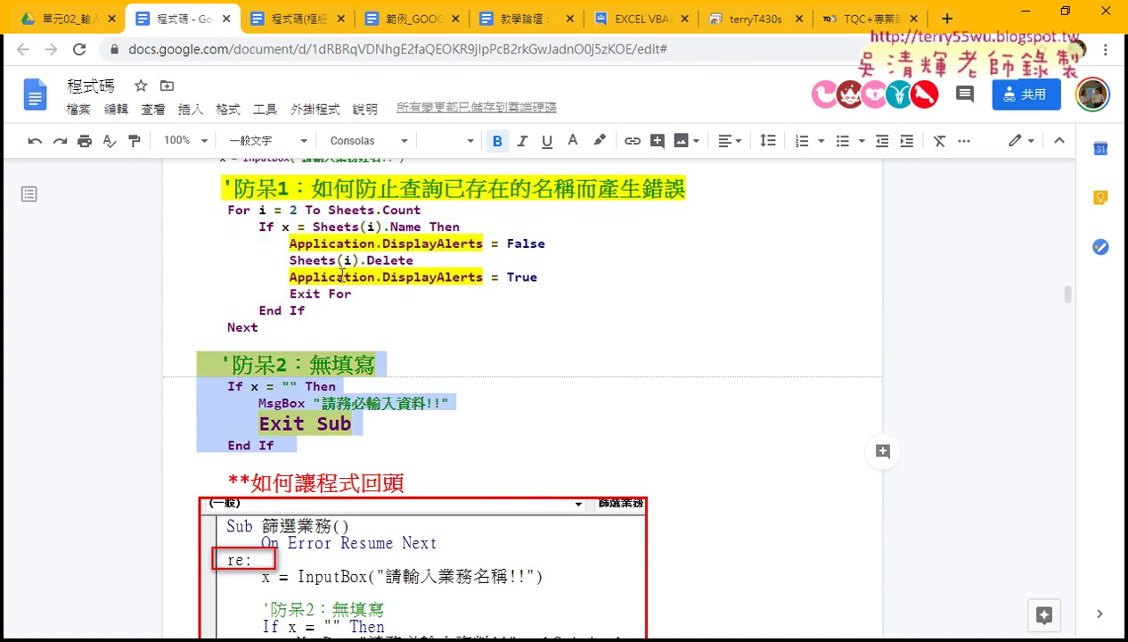
{"action": "left_click", "coordinate": [1015, 16]}
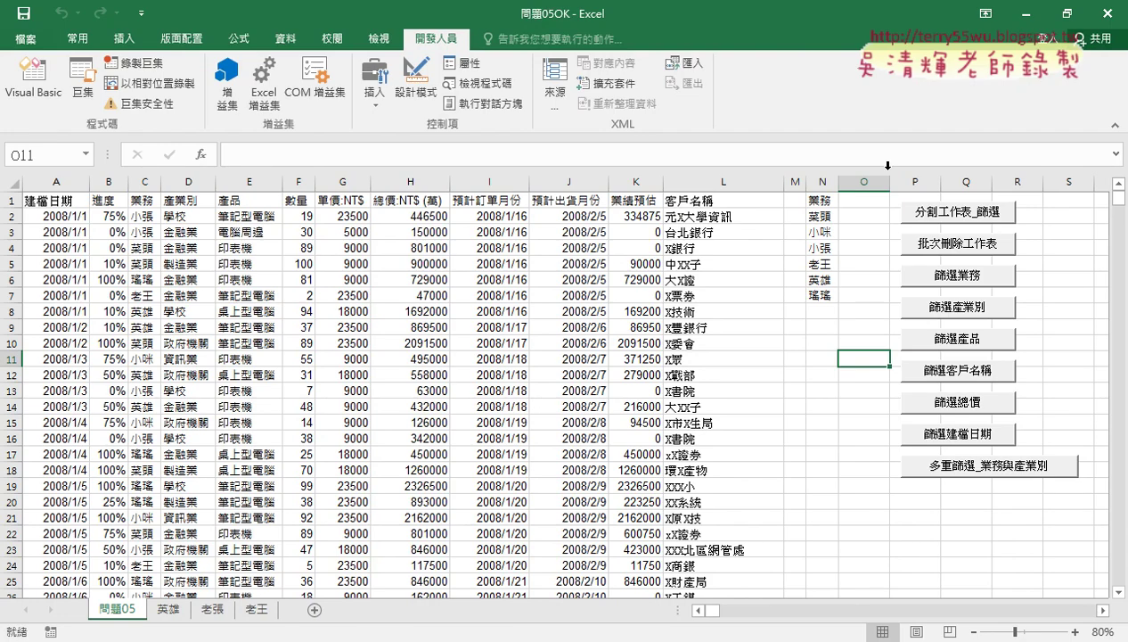
{"action": "left_click", "coordinate": [40, 89]}
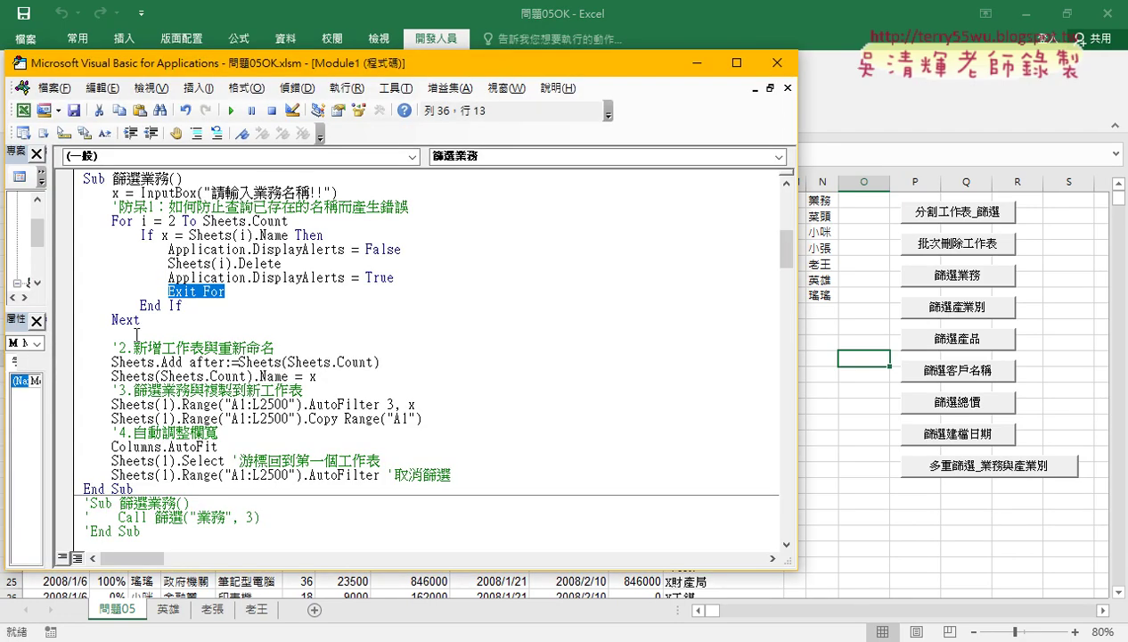
{"action": "left_click_drag", "start_coordinate": [133, 332], "coordinate": [87, 345]}
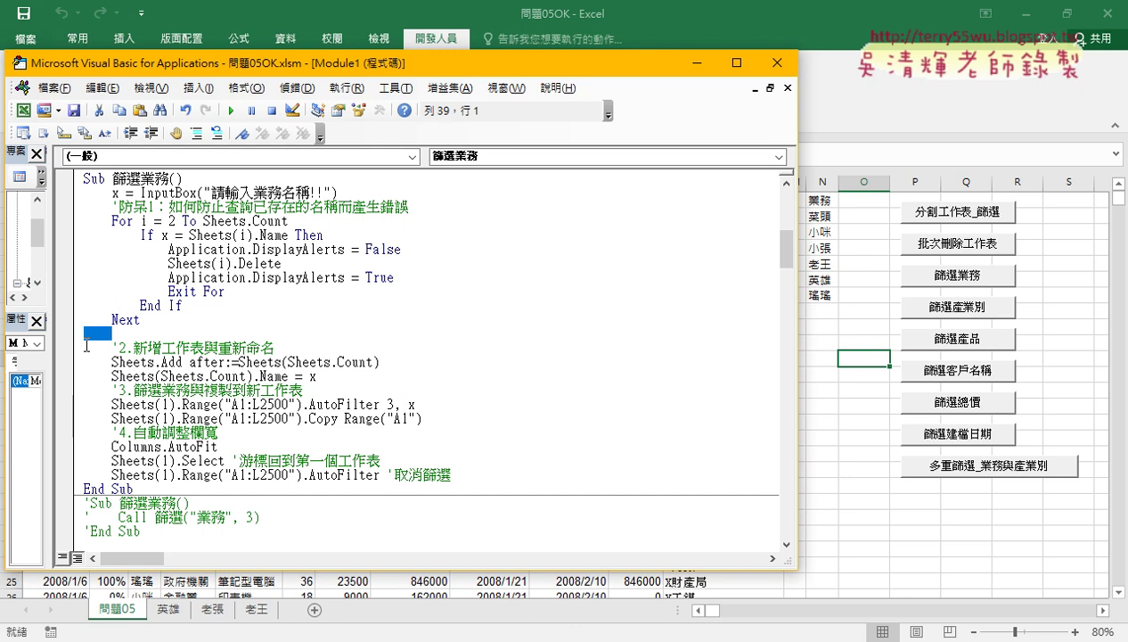
{"action": "key", "text": "ctrl+v"}
{"action": "key", "text": "Return"}
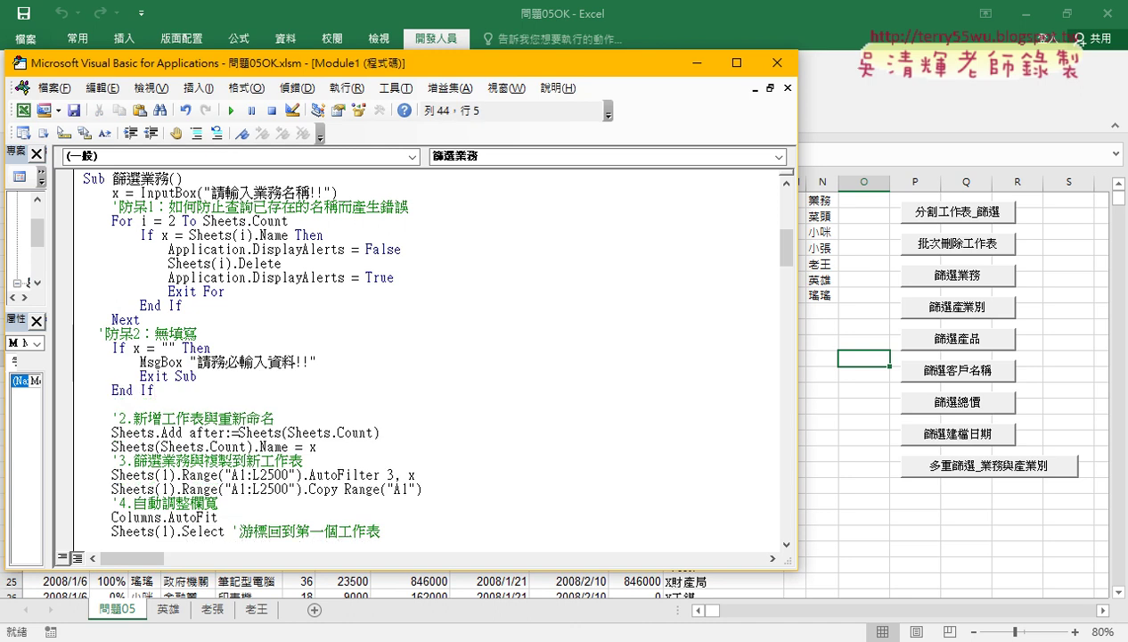
- Highlight the pasted 防呆2 block, its 無填寫 comment and the x = "" condition
{"action": "left_click_drag", "start_coordinate": [173, 391], "coordinate": [67, 338]}
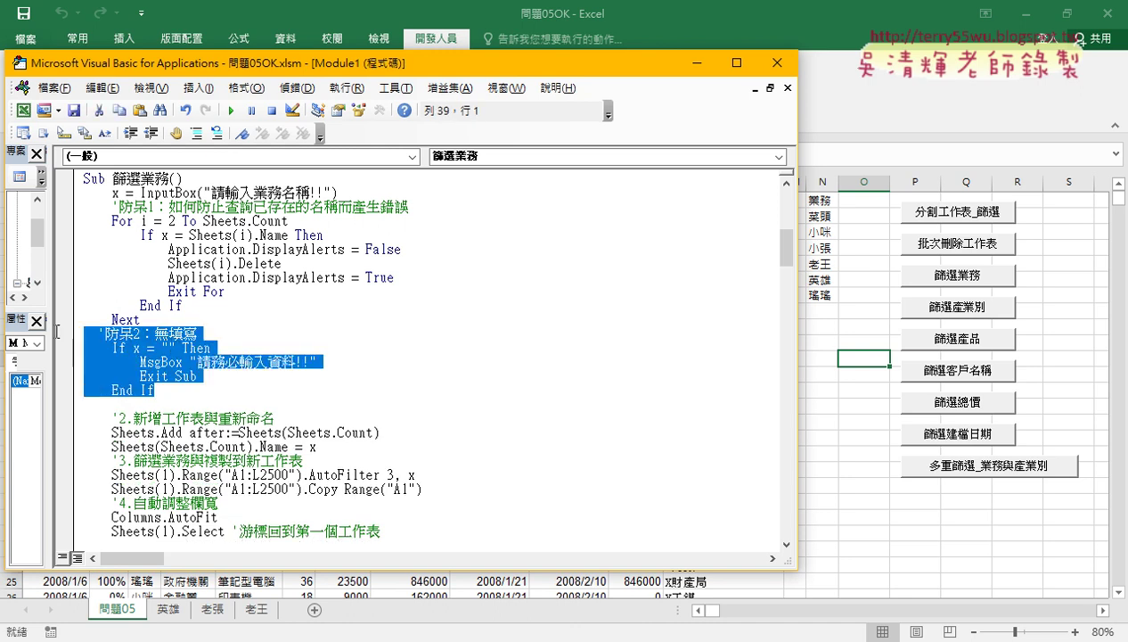
{"action": "left_click", "coordinate": [252, 317]}
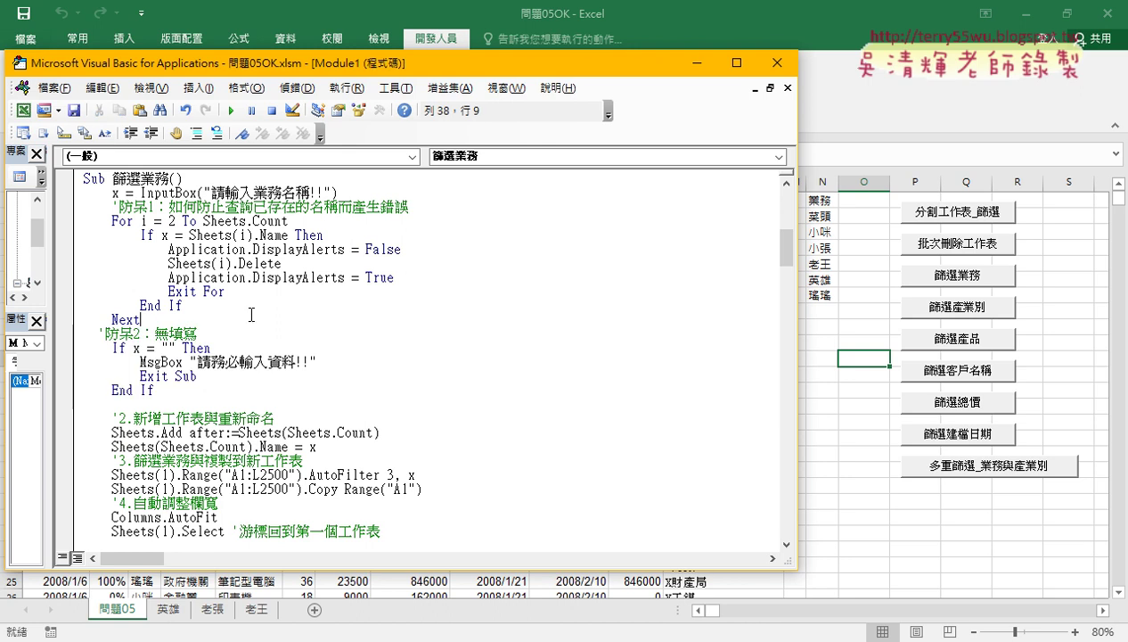
{"action": "left_click_drag", "start_coordinate": [201, 332], "coordinate": [153, 332]}
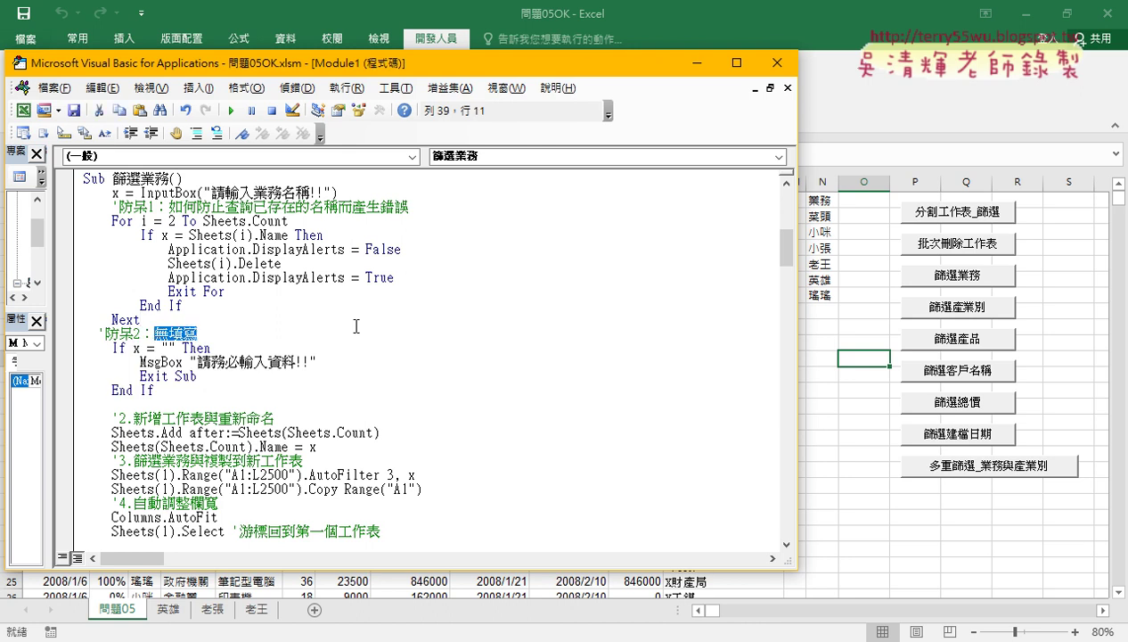
{"action": "left_click", "coordinate": [132, 347]}
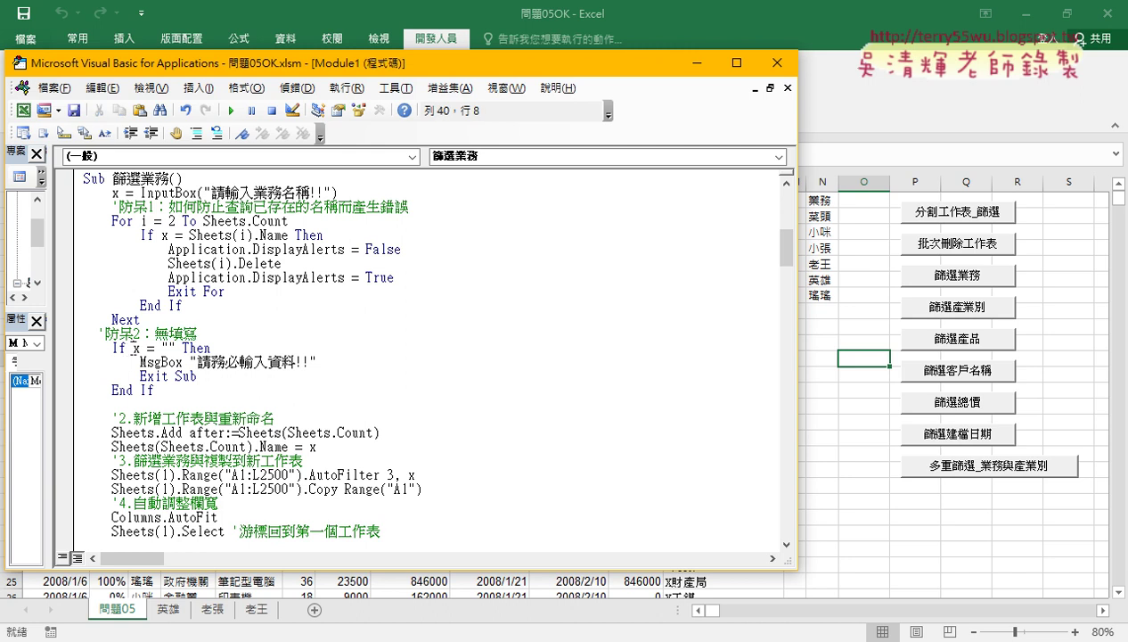
{"action": "left_click_drag", "start_coordinate": [134, 348], "coordinate": [175, 347]}
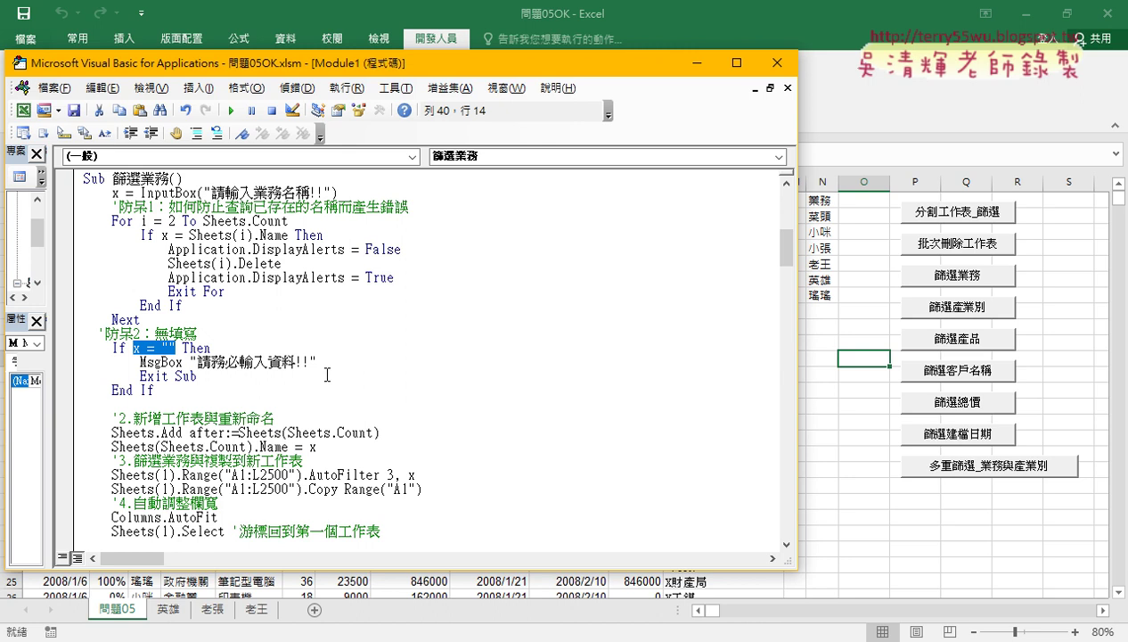
- Highlight Exit Sub and draw arrows showing it skips straight to End Sub, then clear them
{"action": "scroll", "coordinate": [324, 369], "scroll_direction": "down", "scroll_amount": 1}
{"action": "left_click_drag", "start_coordinate": [216, 334], "coordinate": [140, 333]}
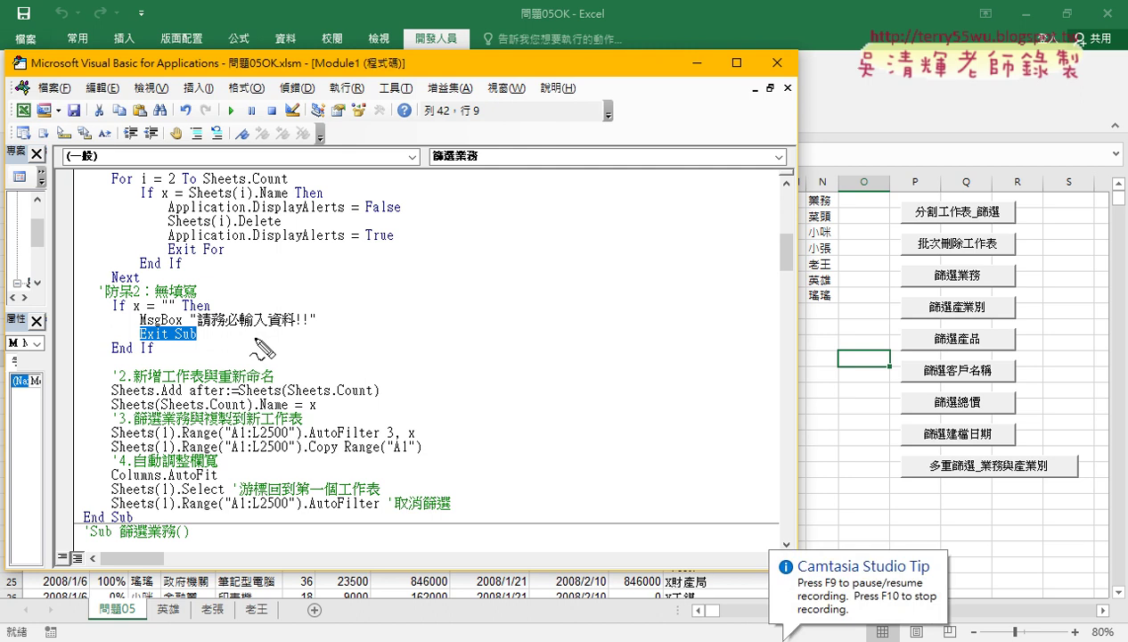
{"action": "left_click_drag", "start_coordinate": [199, 340], "coordinate": [200, 456]}
{"action": "left_click_drag", "start_coordinate": [182, 413], "coordinate": [219, 411]}
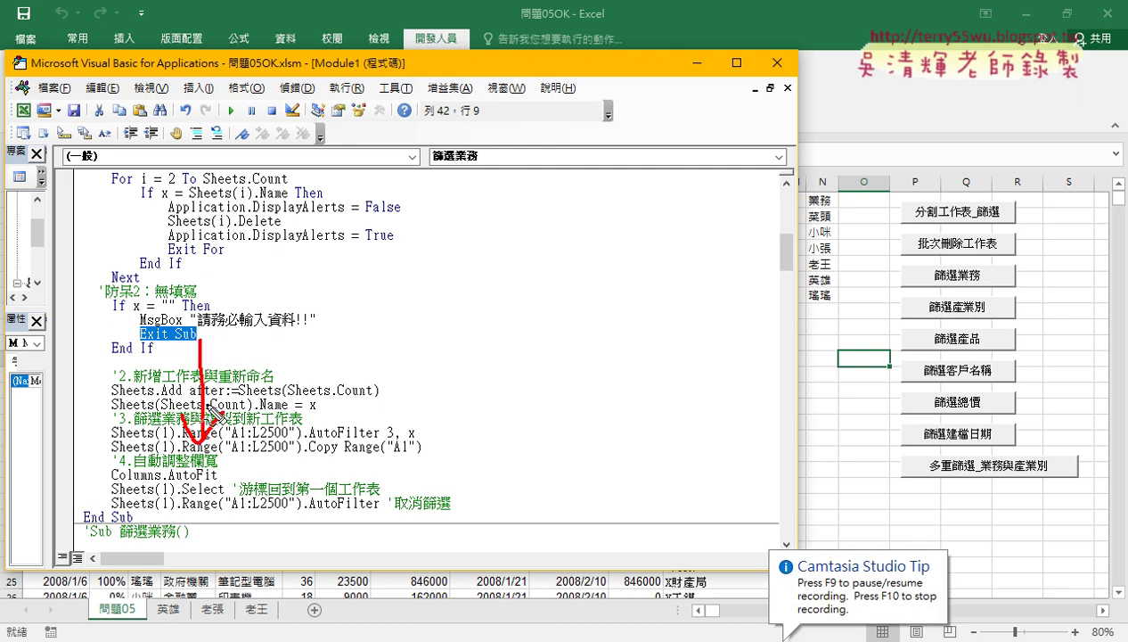
{"action": "mouse_move", "coordinate": [138, 334]}
{"action": "left_mouse_down"}
{"action": "mouse_move", "coordinate": [3, 397]}
{"action": "mouse_move", "coordinate": [76, 510]}
{"action": "mouse_move", "coordinate": [166, 543]}
{"action": "left_mouse_up"}
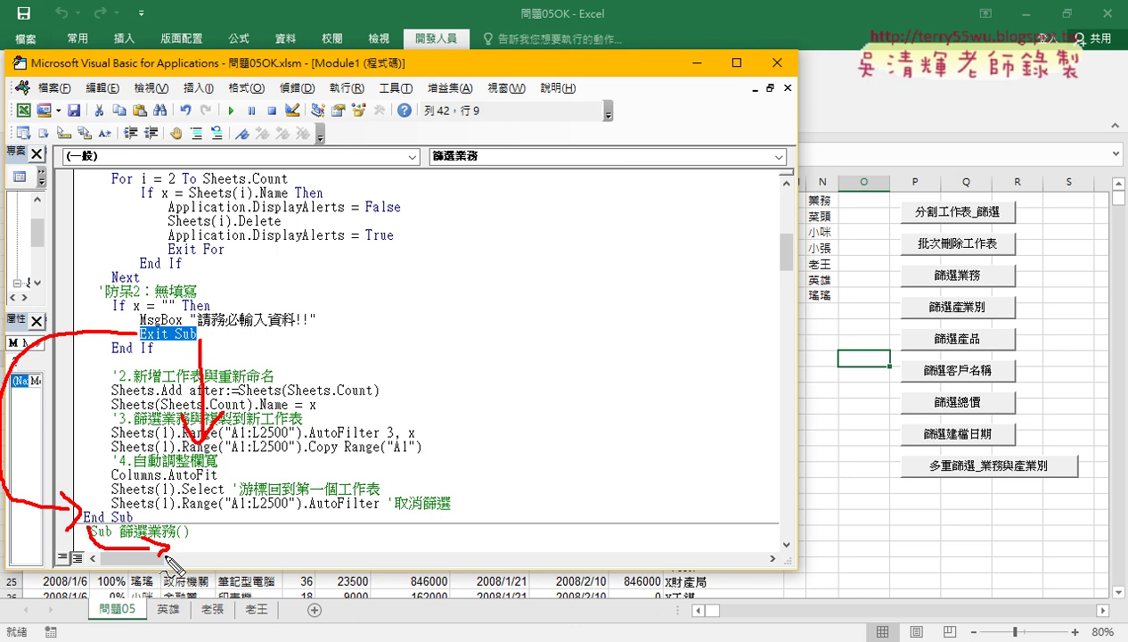
{"action": "key", "text": "Escape"}
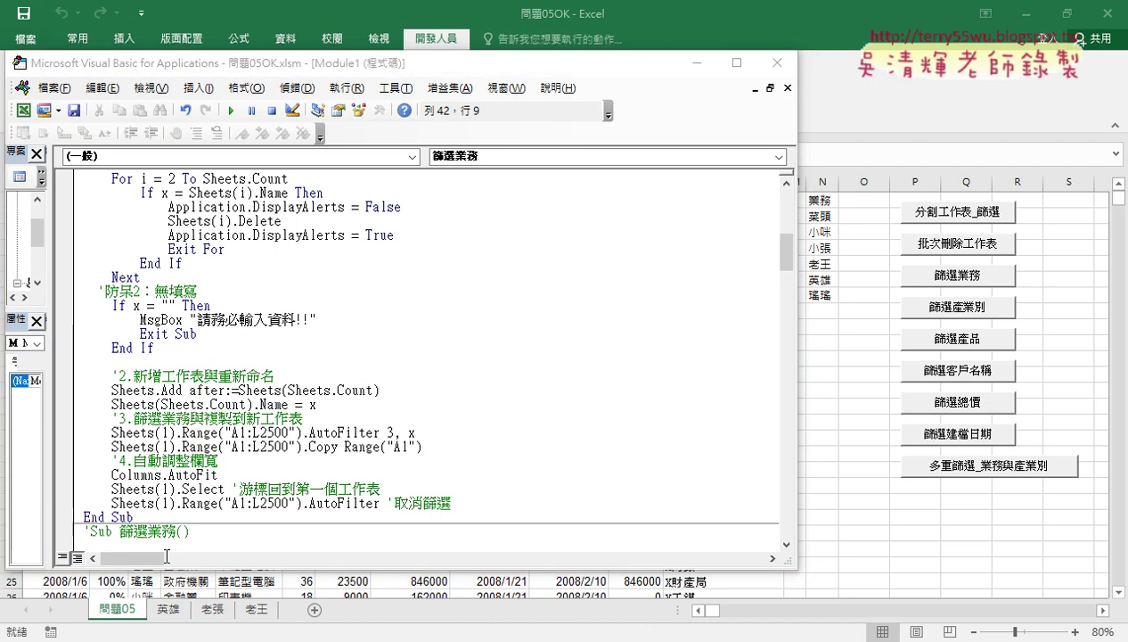
- Run 篩選業務 with a blank name, dismiss the 請務必輸入資料!! warning, and start it again
{"action": "key", "text": "alt+F11"}
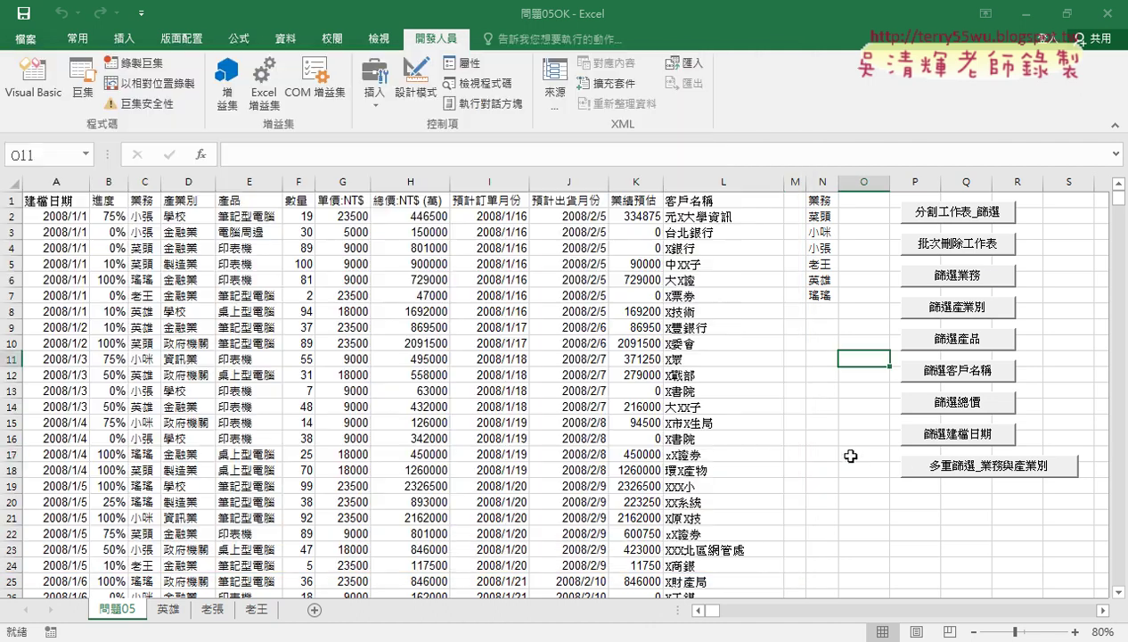
{"action": "left_click", "coordinate": [856, 453]}
{"action": "left_click", "coordinate": [971, 278]}
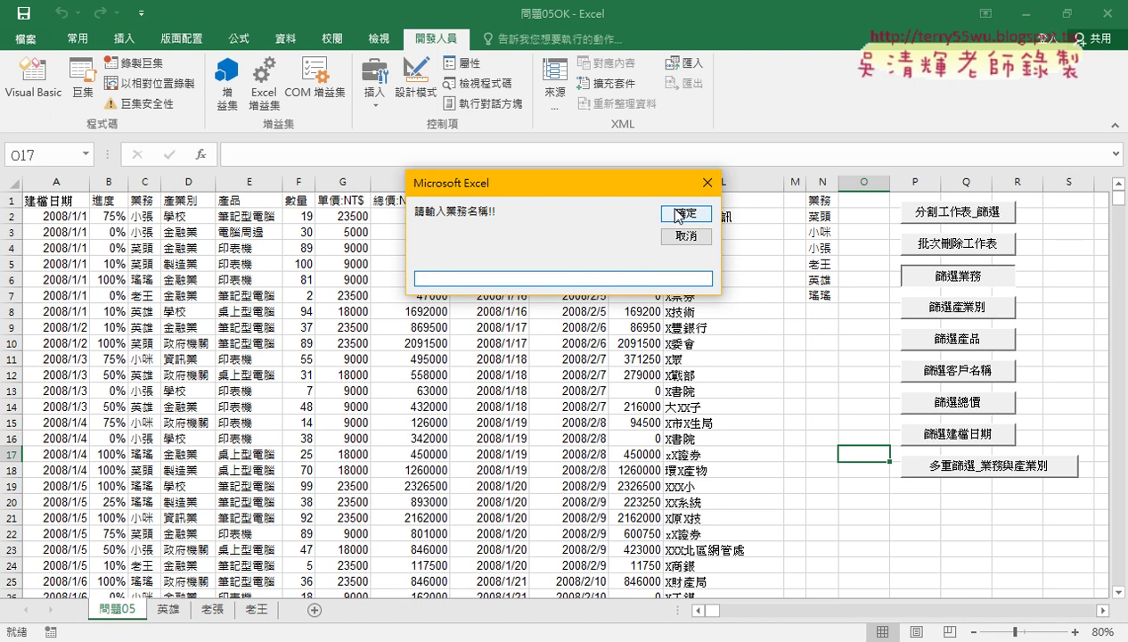
{"action": "left_click", "coordinate": [684, 216]}
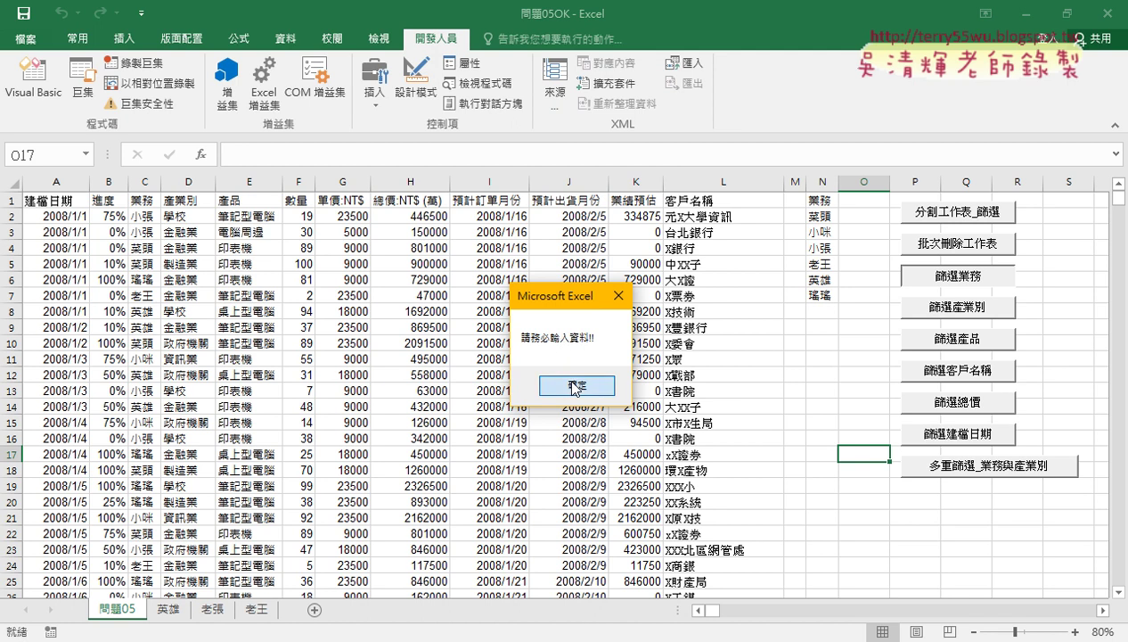
{"action": "left_click", "coordinate": [576, 387]}
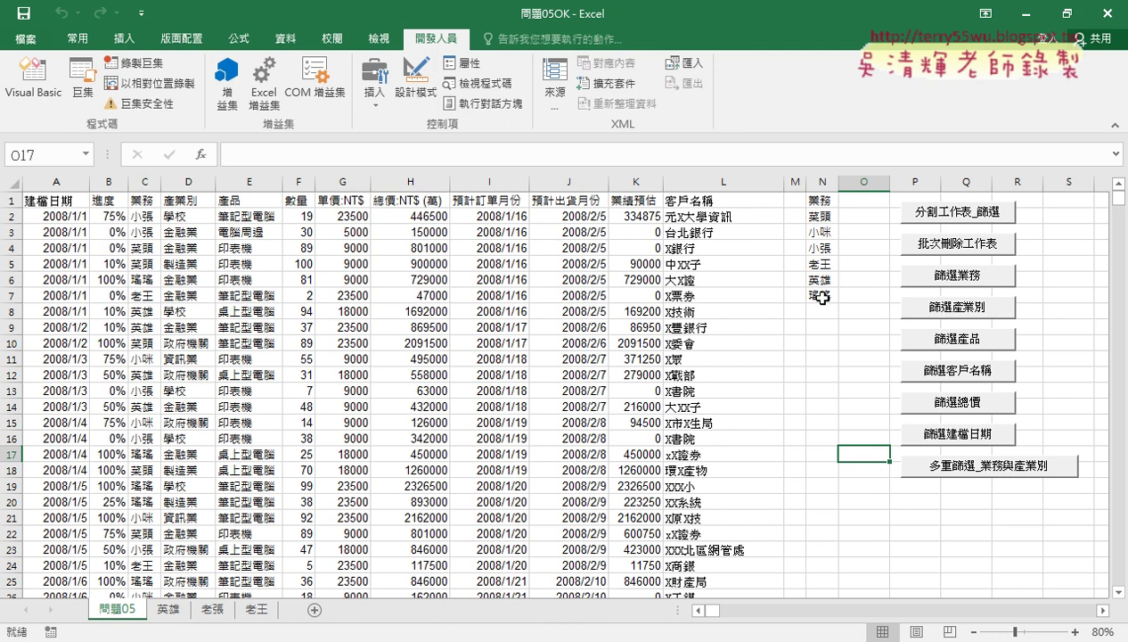
{"action": "left_click", "coordinate": [953, 276]}
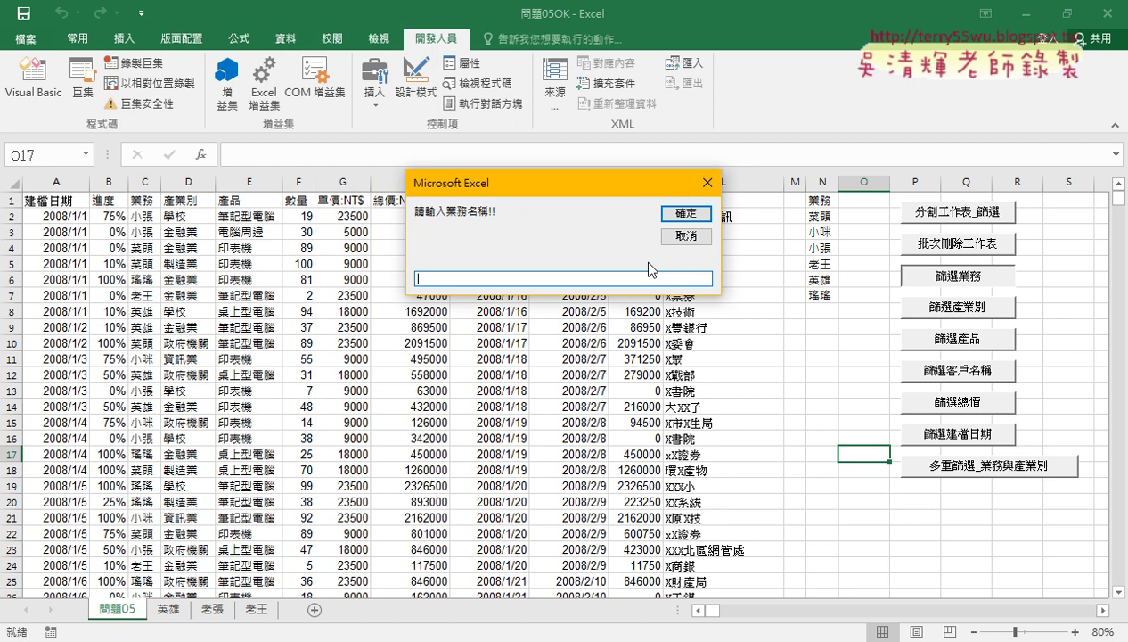
- Submit the name prompt blank twice, dismissing the 請務必輸入資料!! warning each time
{"action": "left_click", "coordinate": [685, 214]}
{"action": "left_click", "coordinate": [583, 381]}
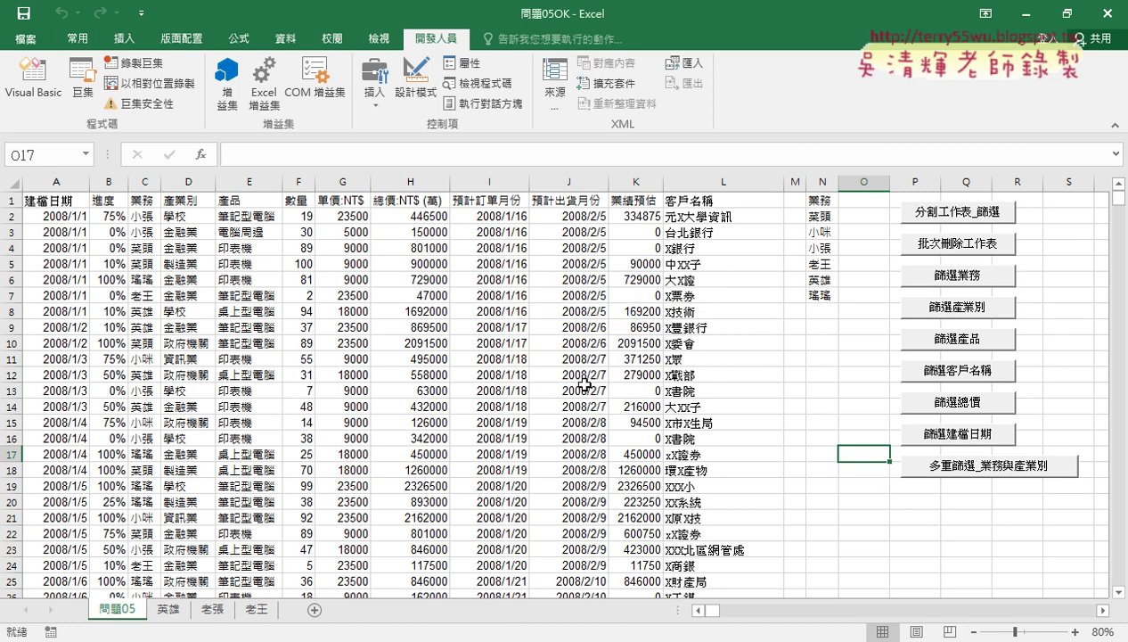
{"action": "left_click", "coordinate": [967, 276]}
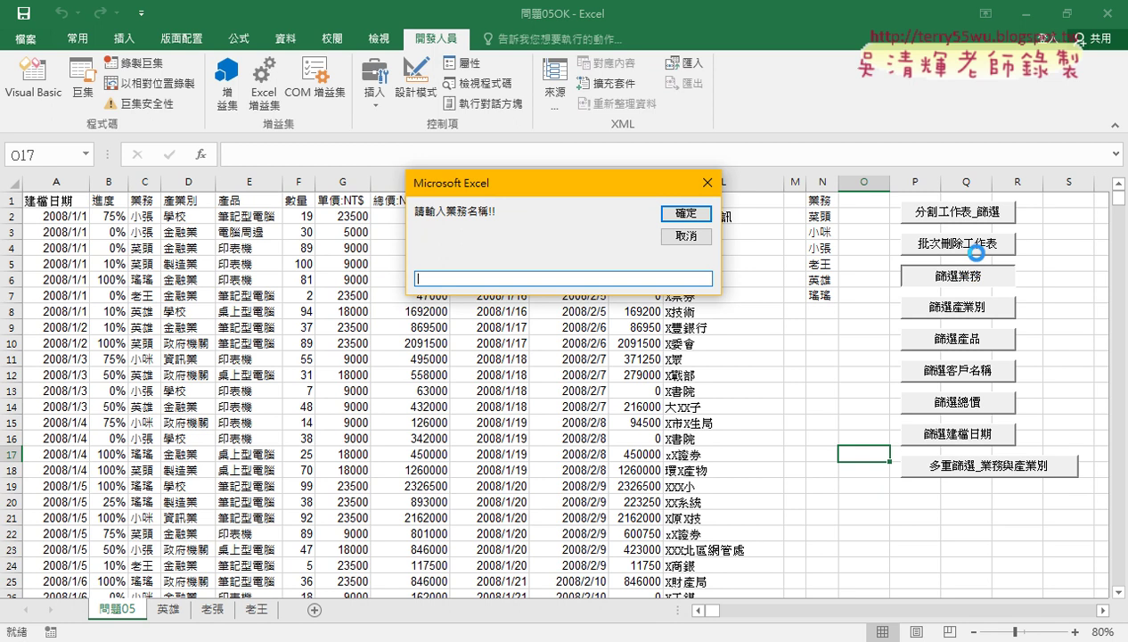
{"action": "left_click", "coordinate": [686, 214]}
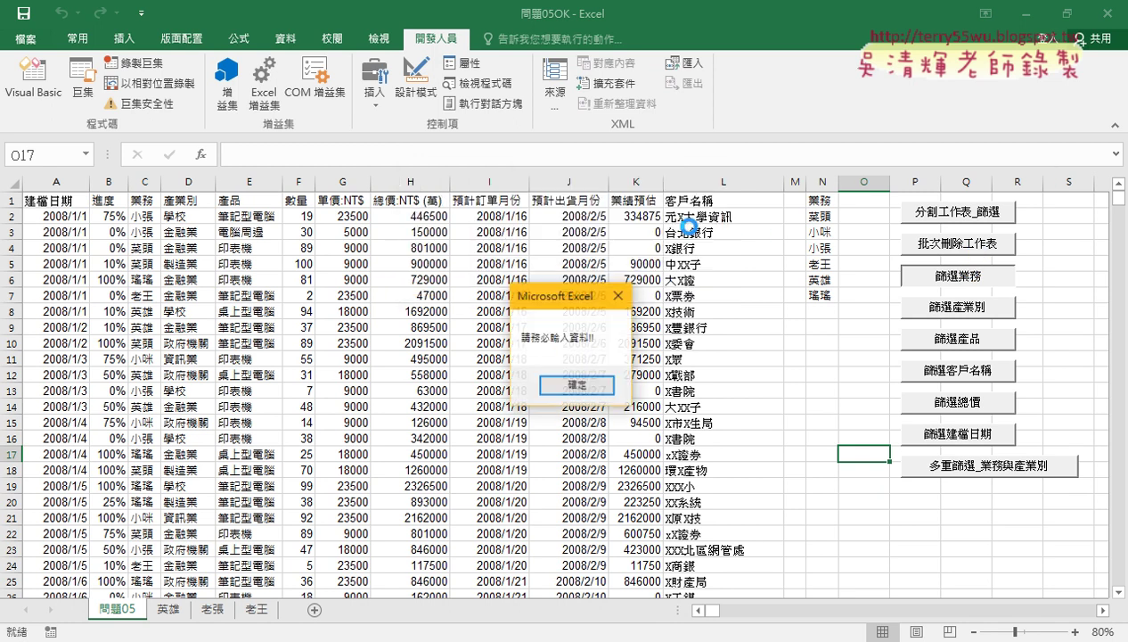
{"action": "left_click", "coordinate": [575, 385]}
- In the VBA editor, review the Exit Sub line and add a blank line below Sub 篩選業務()
{"action": "left_click", "coordinate": [49, 89]}
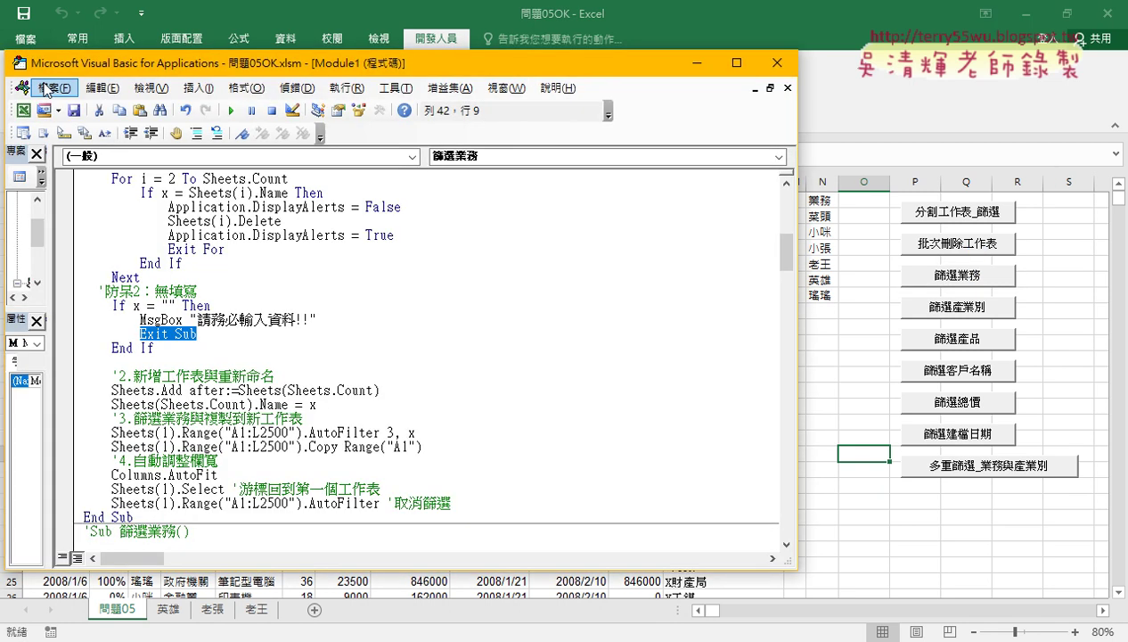
{"action": "scroll", "coordinate": [271, 344], "scroll_direction": "up", "scroll_amount": 1}
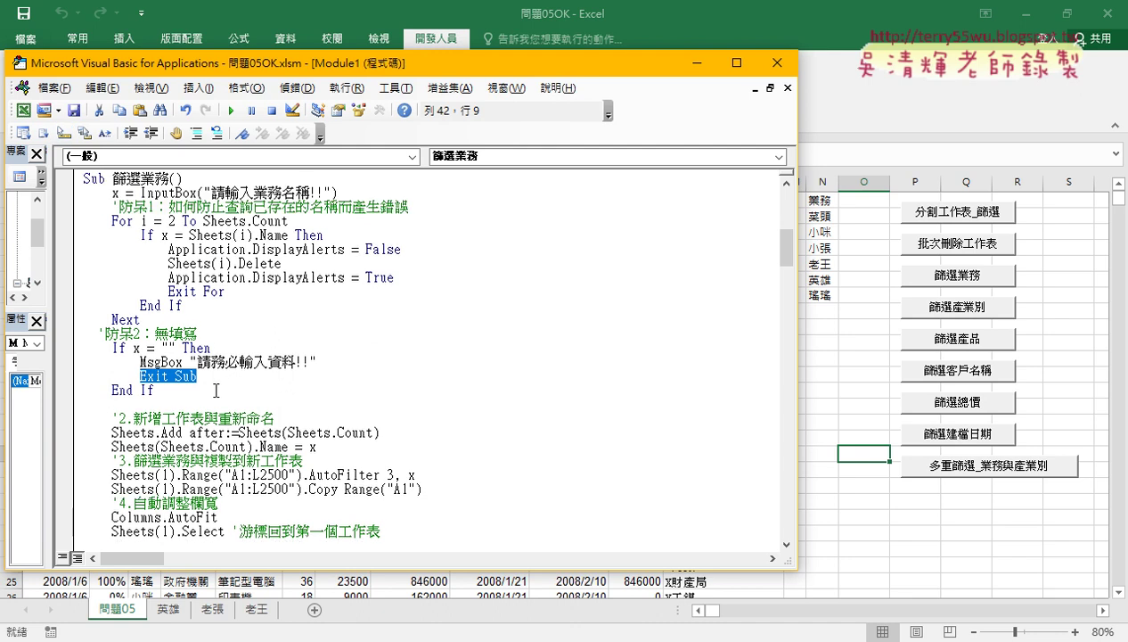
{"action": "left_click_drag", "start_coordinate": [197, 376], "coordinate": [140, 376]}
{"action": "left_click", "coordinate": [207, 177]}
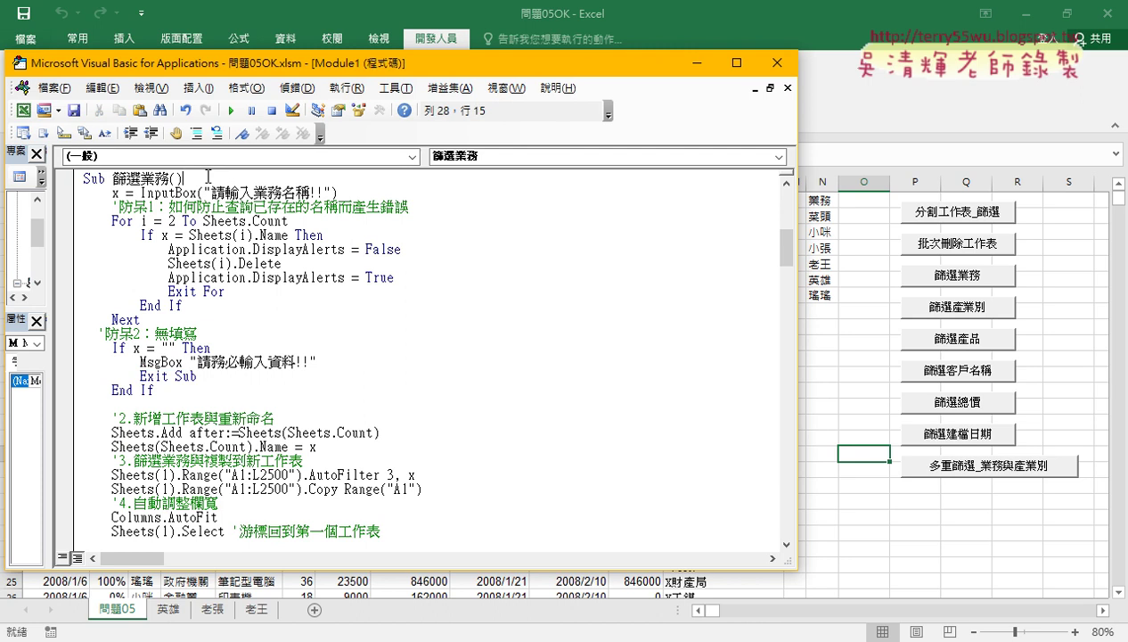
{"action": "left_click_drag", "start_coordinate": [197, 376], "coordinate": [141, 376]}
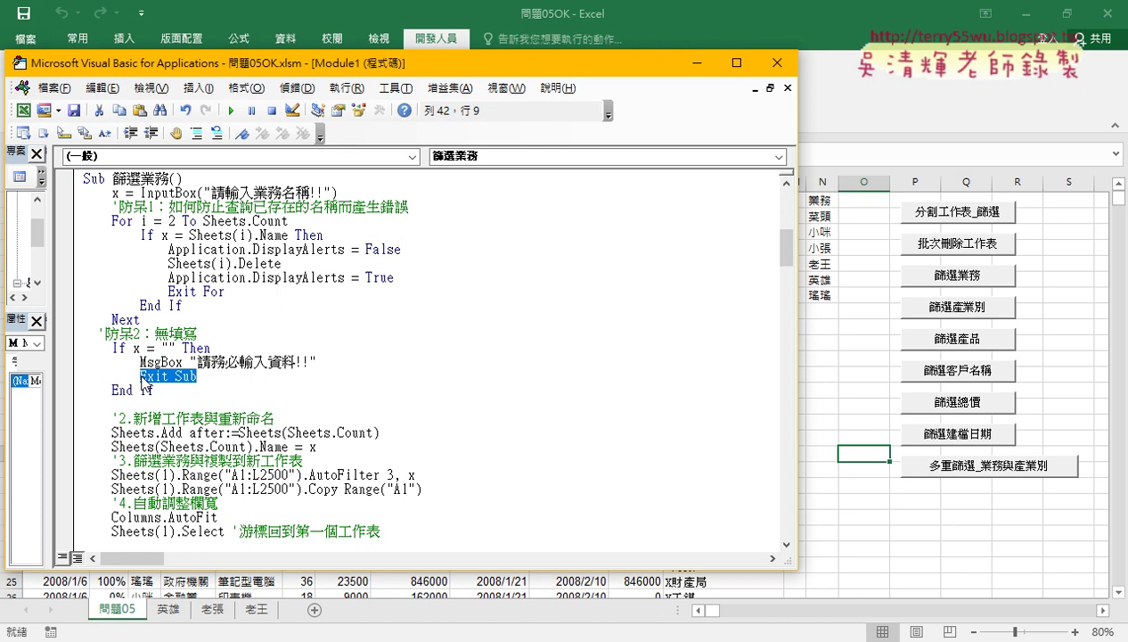
{"action": "left_click", "coordinate": [195, 180]}
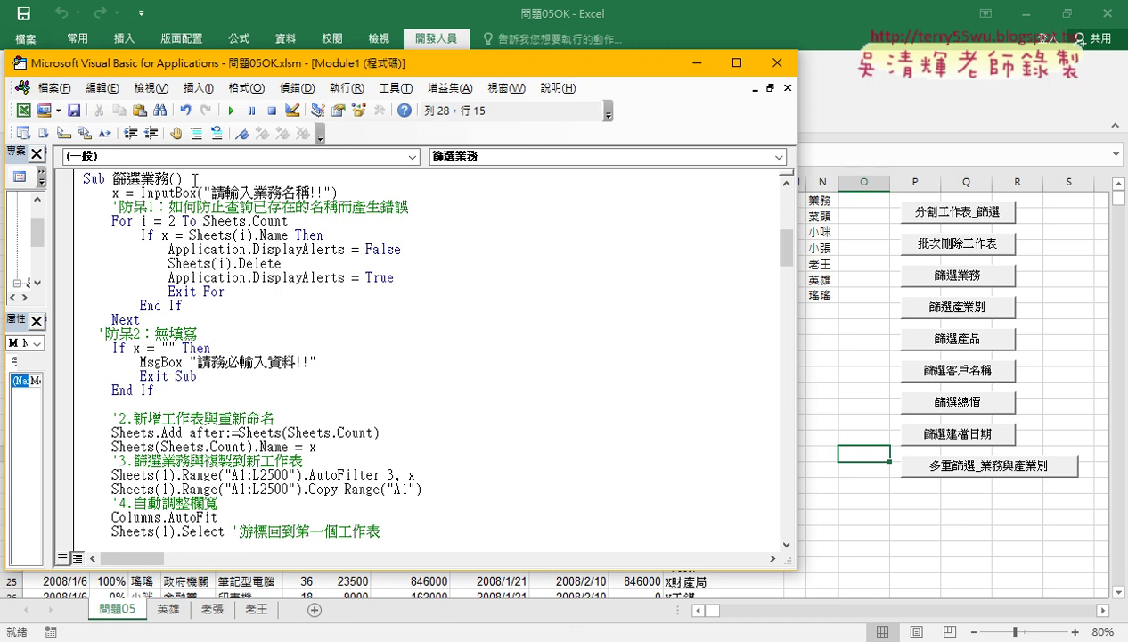
{"action": "key", "text": "Return"}
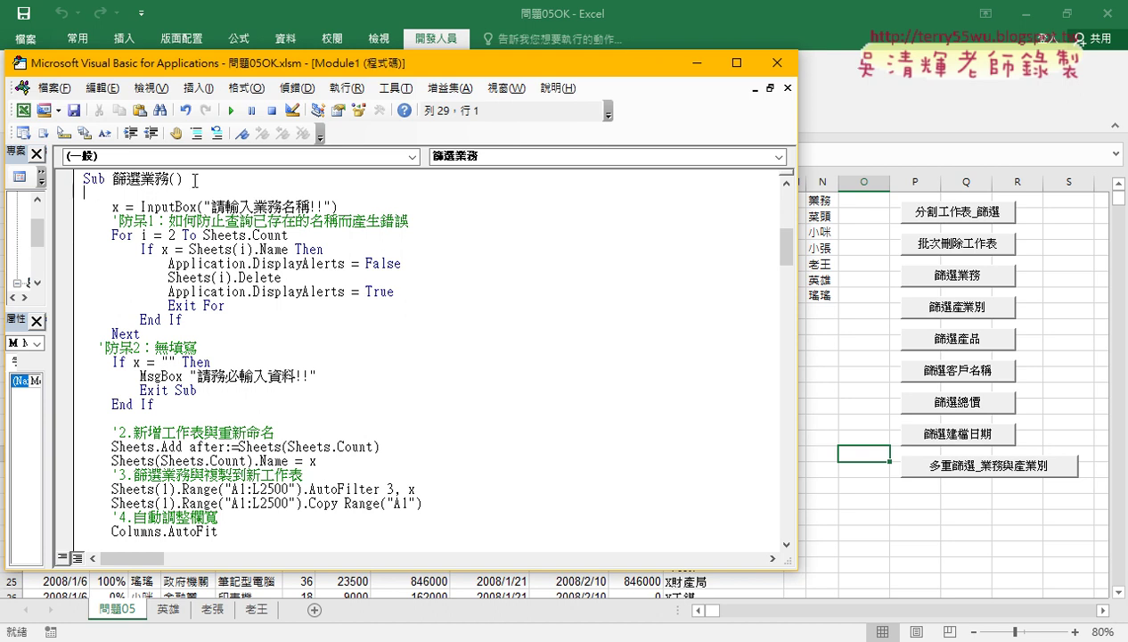
- Type the re: label on the new line and sketch how Exit Sub should jump back to it
{"action": "type", "text": "re:"}
{"action": "left_click_drag", "start_coordinate": [105, 193], "coordinate": [82, 192]}
{"action": "left_click_drag", "start_coordinate": [196, 390], "coordinate": [140, 389]}
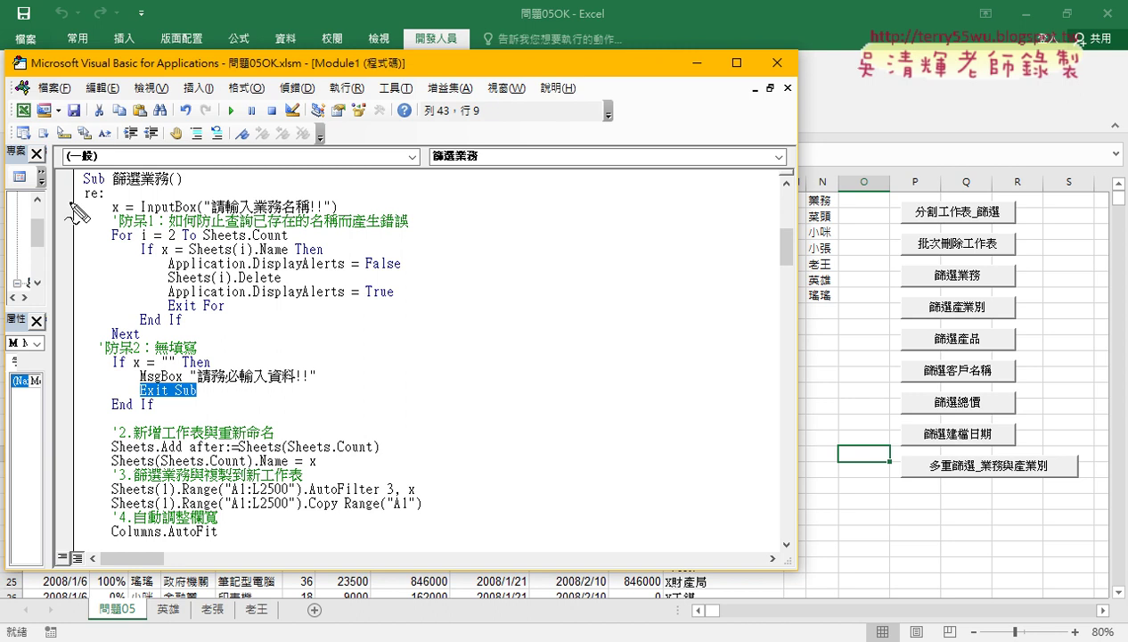
{"action": "left_click_drag", "start_coordinate": [120, 388], "coordinate": [40, 546]}
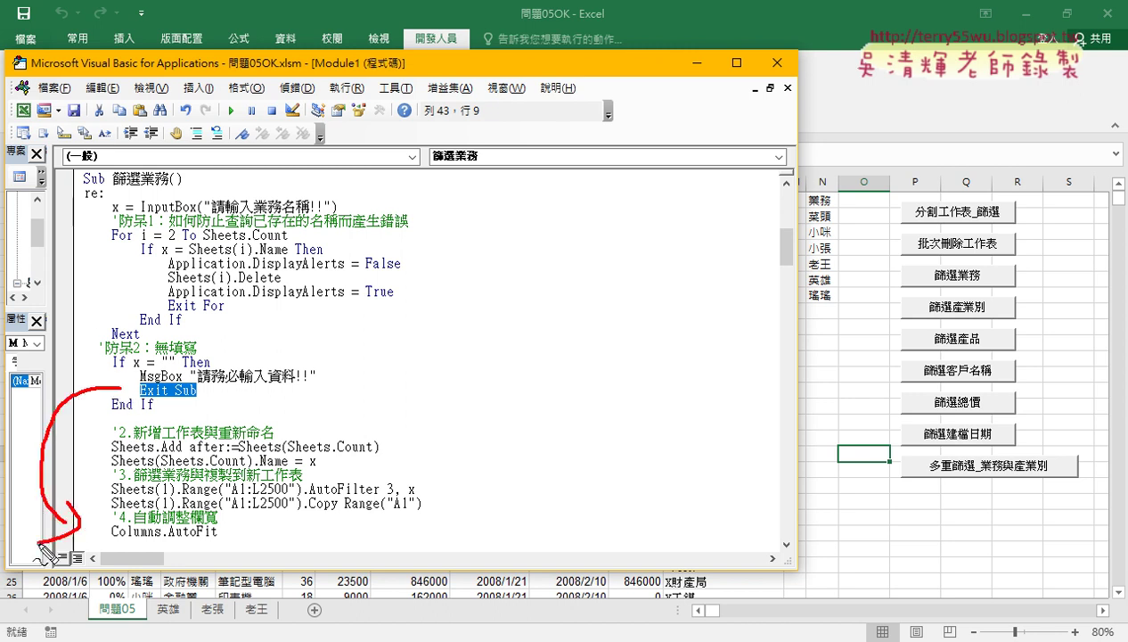
{"action": "left_click_drag", "start_coordinate": [125, 389], "coordinate": [75, 188]}
{"action": "key", "text": "Escape"}
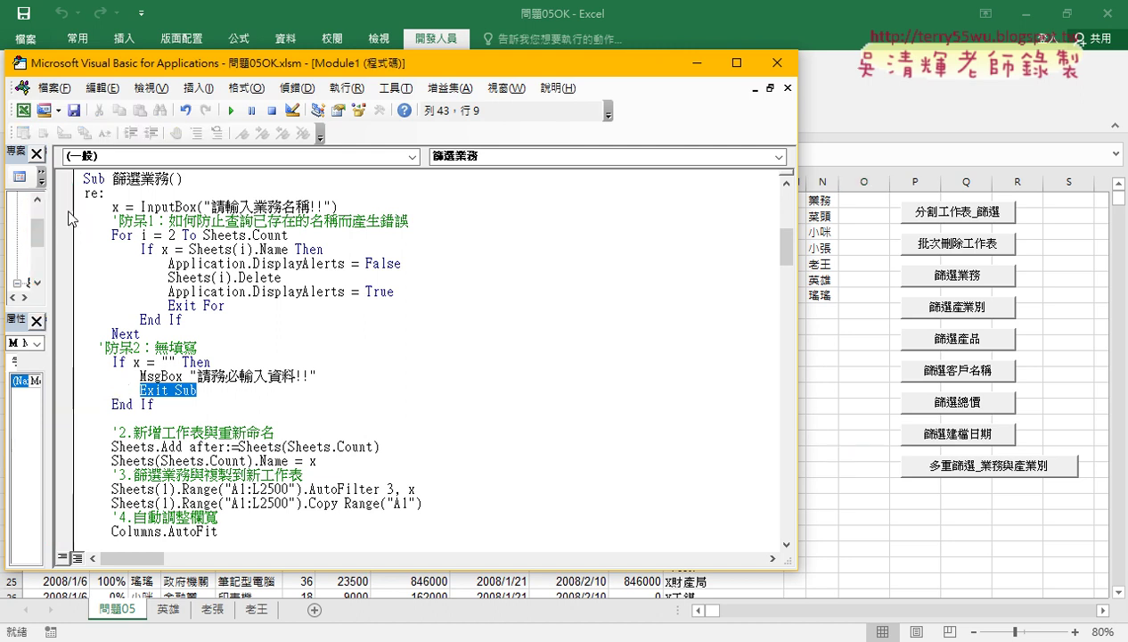
- Comment out Exit Sub with an apostrophe and add goto re below the MsgBox line
{"action": "left_click", "coordinate": [141, 390]}
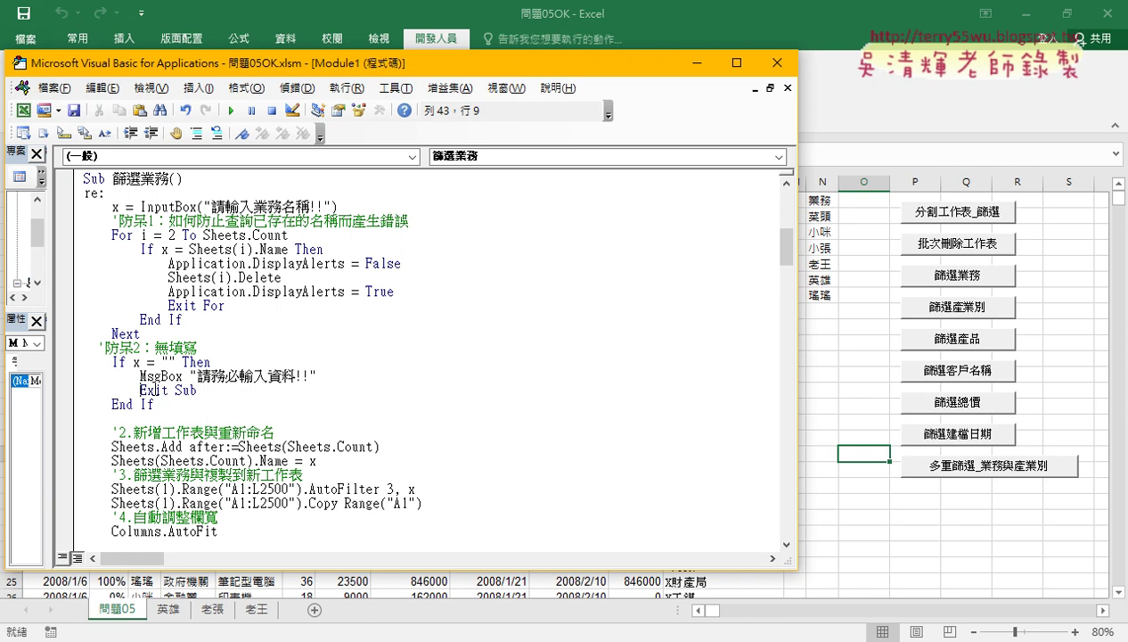
{"action": "type", "text": "'"}
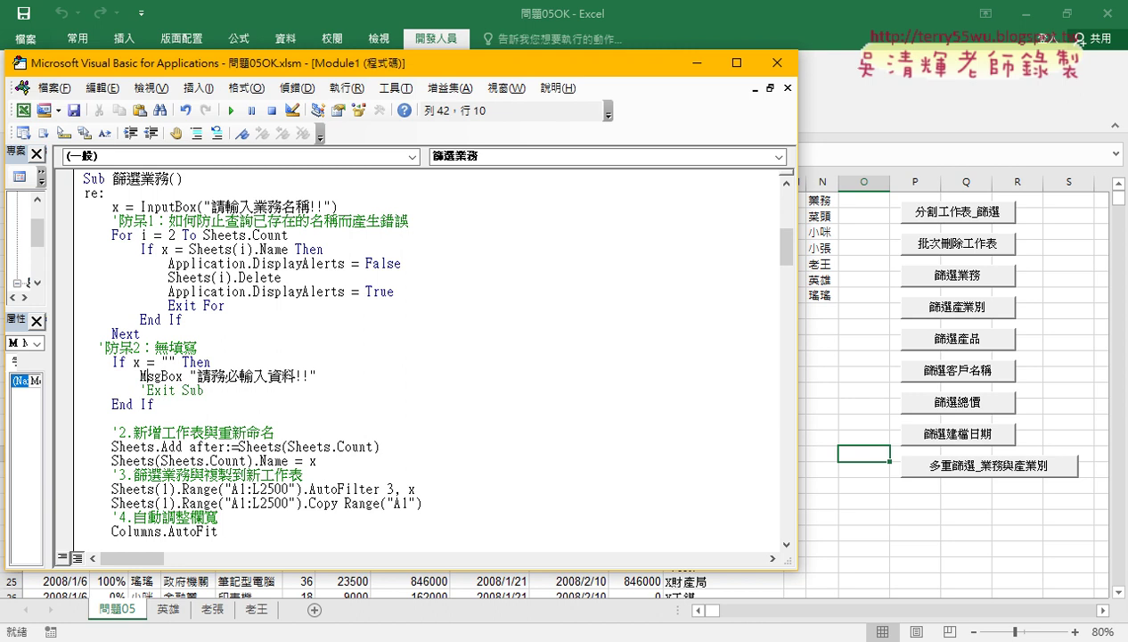
{"action": "left_click", "coordinate": [317, 375]}
{"action": "key", "text": "Return"}
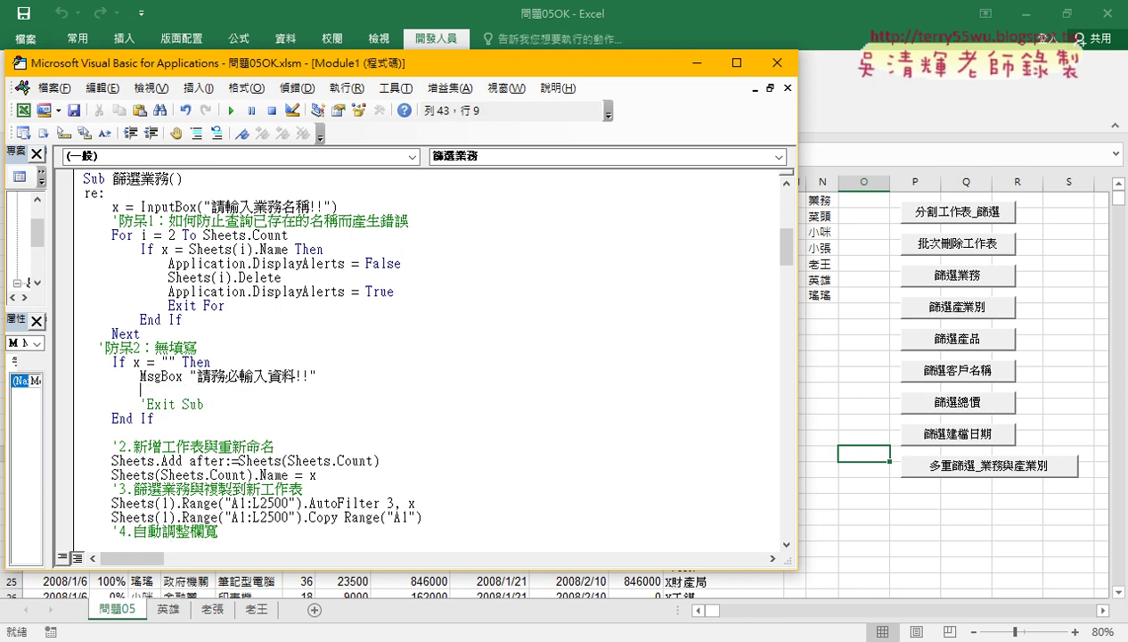
{"action": "type", "text": "got"}
{"action": "type", "text": "o "}
{"action": "type", "text": "re"}
{"action": "key", "text": "Down"}
{"action": "mouse_move", "coordinate": [204, 404]}
{"action": "left_mouse_down"}
{"action": "mouse_move", "coordinate": [134, 403]}
{"action": "mouse_move", "coordinate": [145, 389]}
{"action": "left_mouse_up"}
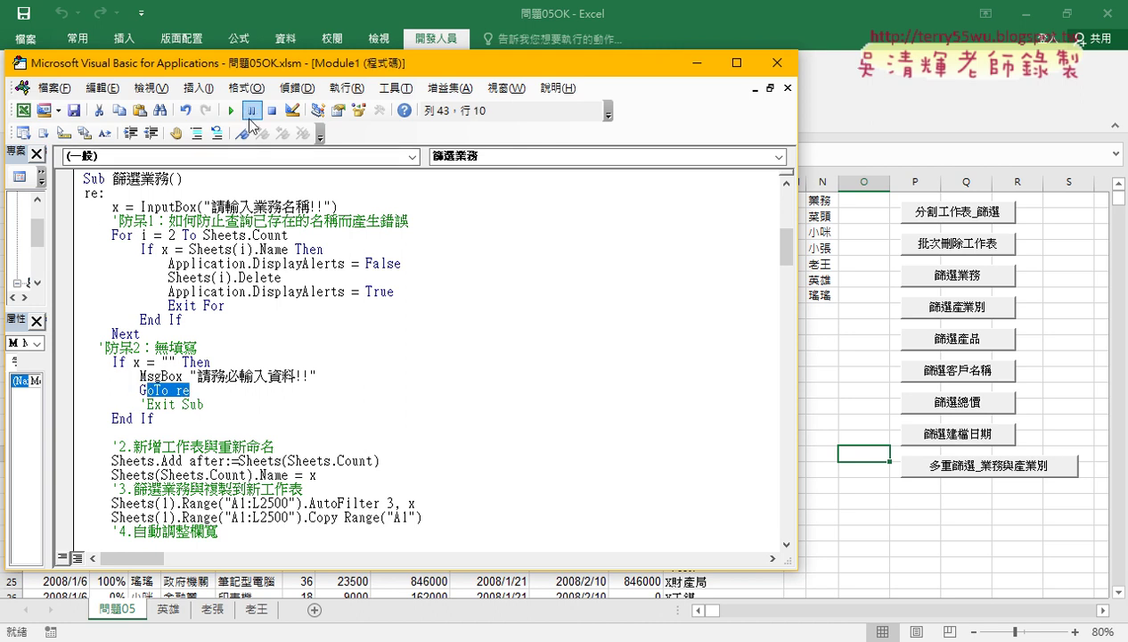
- Run the macro and submit the name blank twice, dismissing the warning each time
{"action": "left_click", "coordinate": [234, 112]}
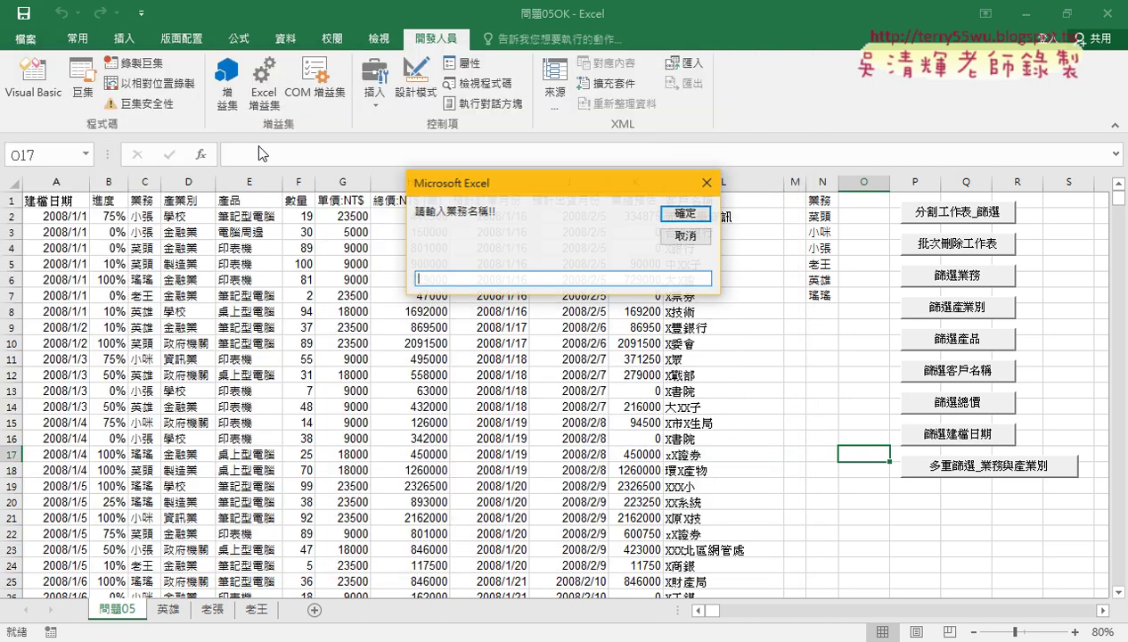
{"action": "left_click", "coordinate": [679, 215]}
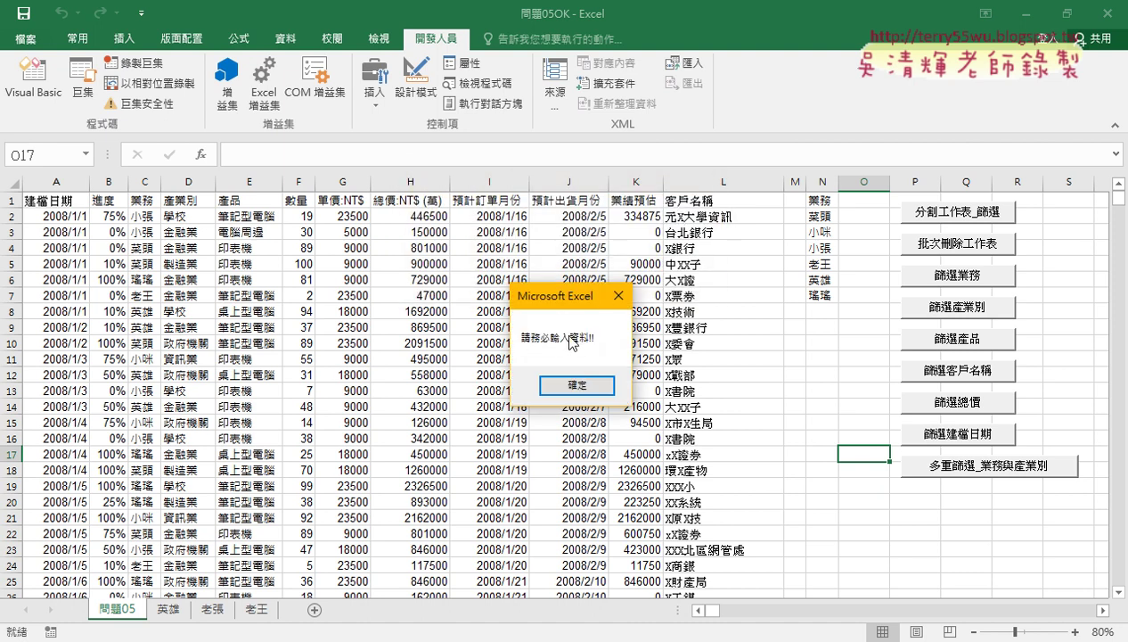
{"action": "left_click", "coordinate": [579, 389]}
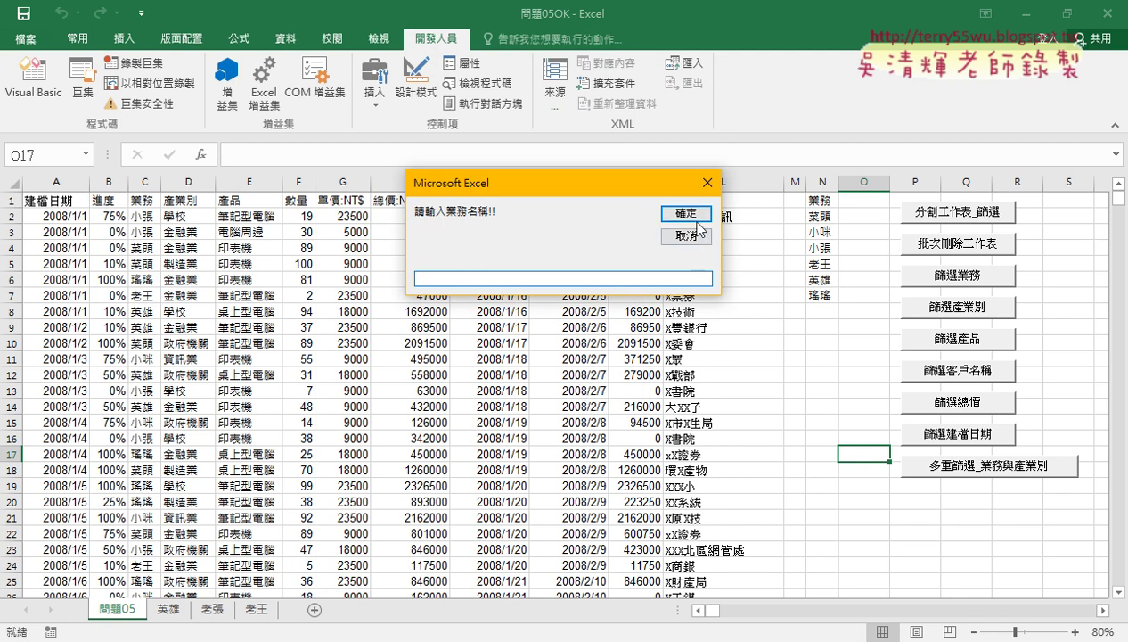
{"action": "left_click", "coordinate": [688, 216]}
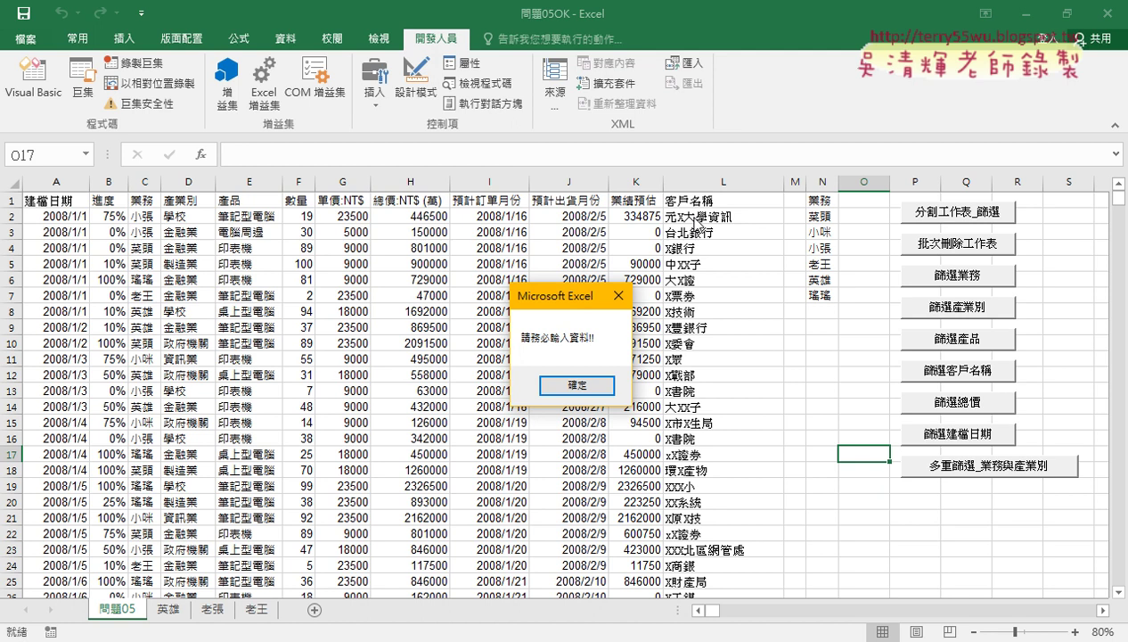
{"action": "left_click", "coordinate": [575, 386]}
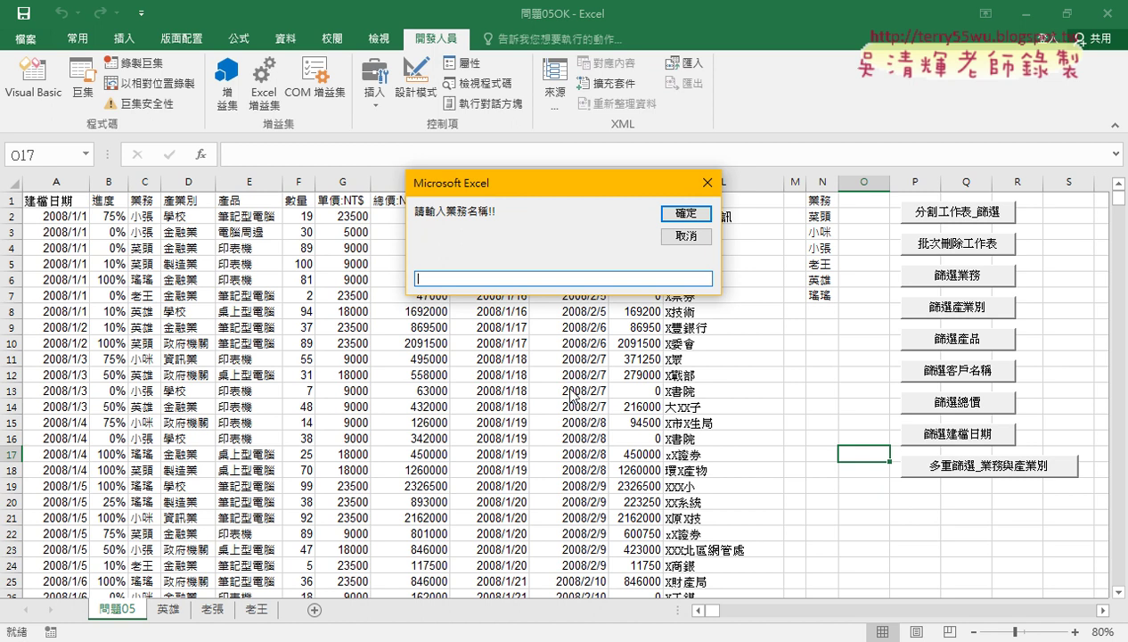
- Enter AAA as the salesperson name to create the AAA sheet
{"action": "type", "text": "e"}
{"action": "type", "text": "="}
{"action": "key", "text": "BackSpace"}
{"action": "key", "text": "BackSpace"}
{"action": "type", "text": "AAA"}
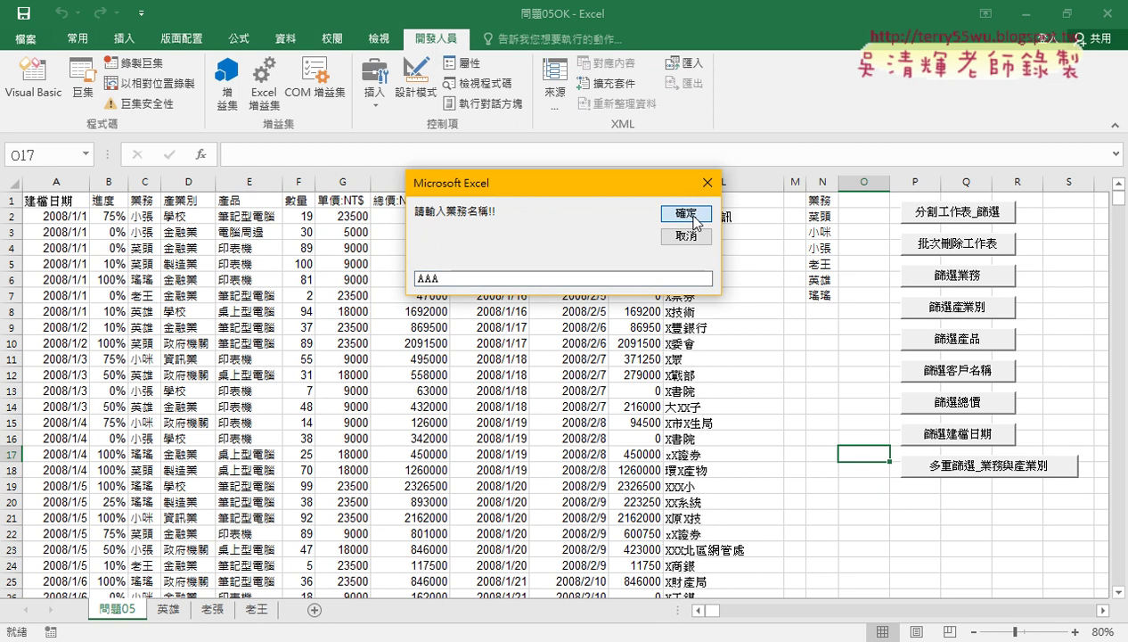
{"action": "left_click", "coordinate": [694, 221]}
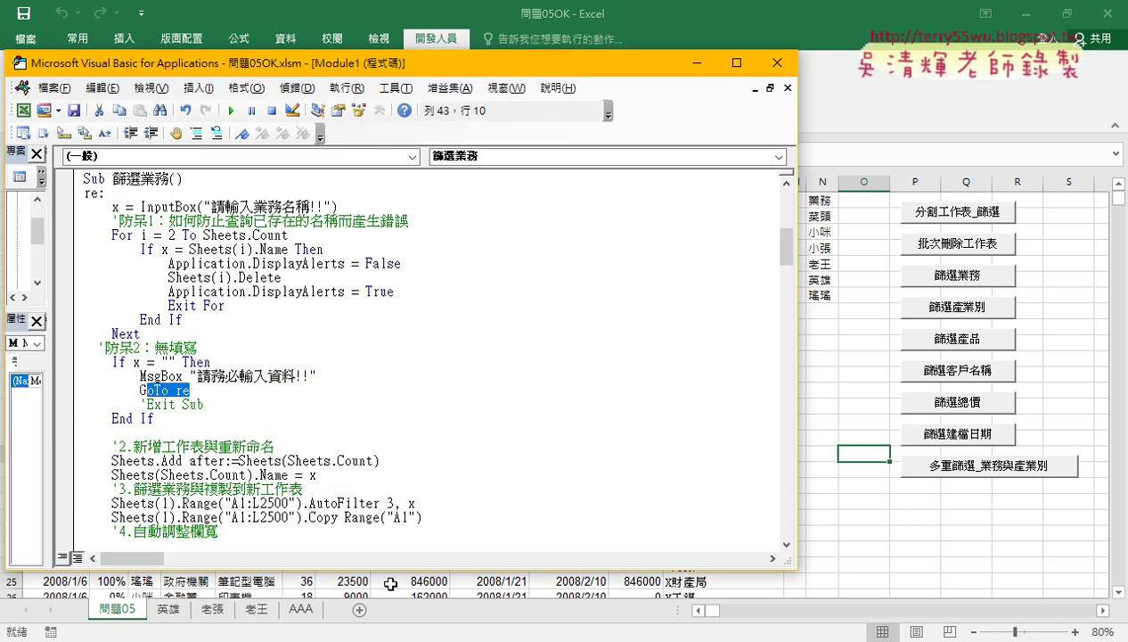
- Confirm the new AAA sheet in Excel holds only the header row, then return to the Google Docs notes
{"action": "left_click", "coordinate": [294, 609]}
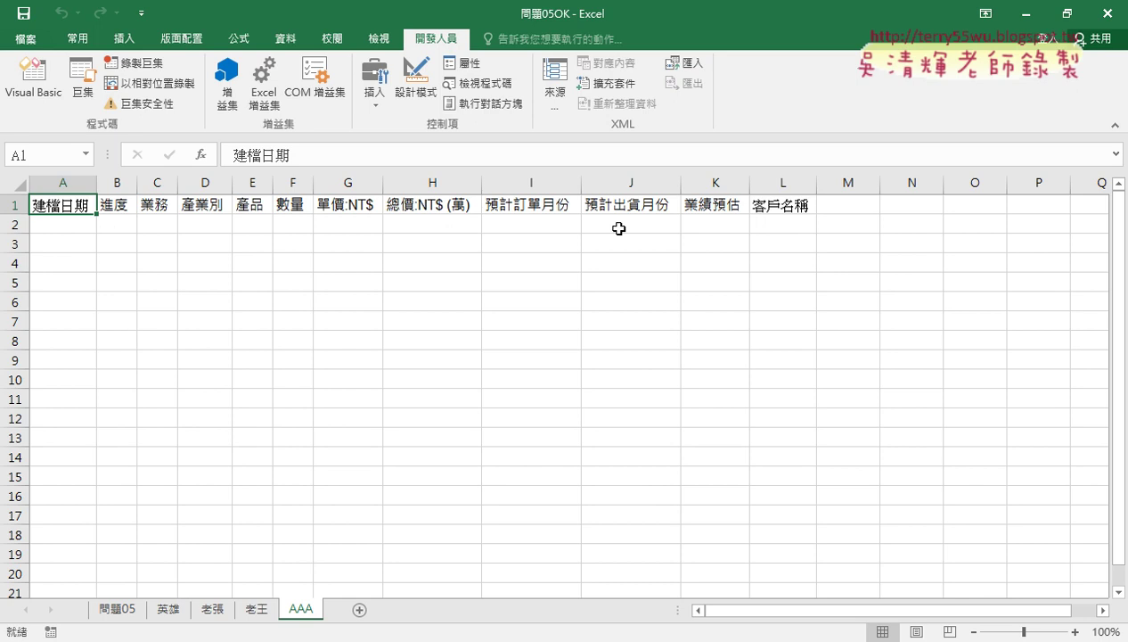
{"action": "mouse_move", "coordinate": [65, 223]}
{"action": "left_mouse_down"}
{"action": "mouse_move", "coordinate": [108, 236]}
{"action": "mouse_move", "coordinate": [809, 240]}
{"action": "left_mouse_up"}
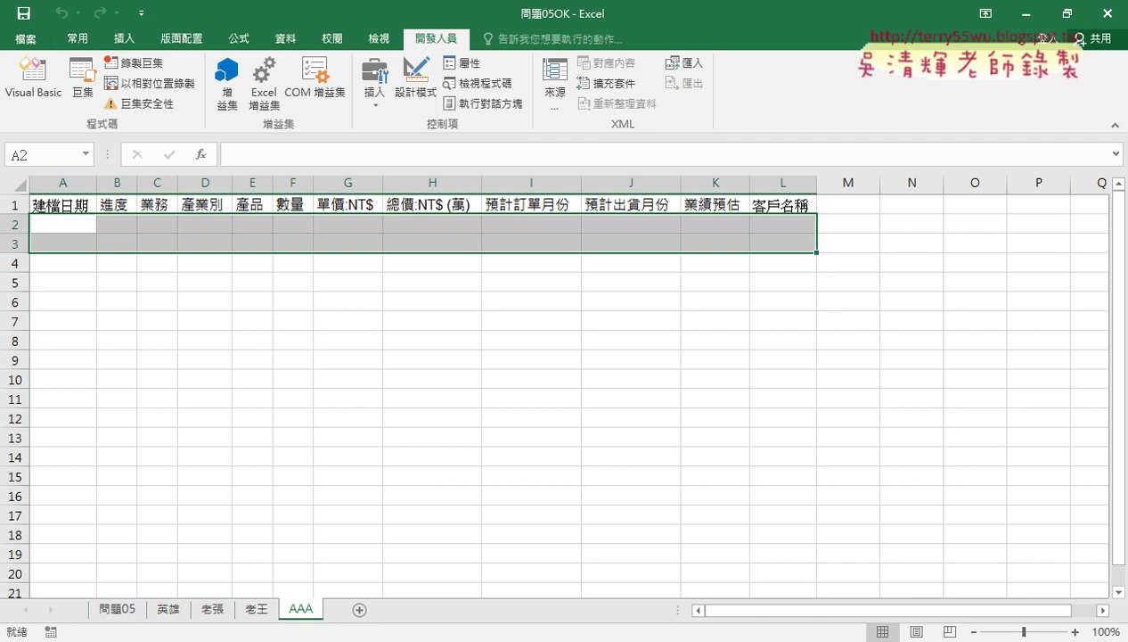
{"action": "key", "text": "alt+Tab"}
- Highlight the 防呆1 and 防呆2 comment headings, then scroll down to the boxed re: / GoTo re example
{"action": "scroll", "coordinate": [397, 421], "scroll_direction": "up", "scroll_amount": 3}
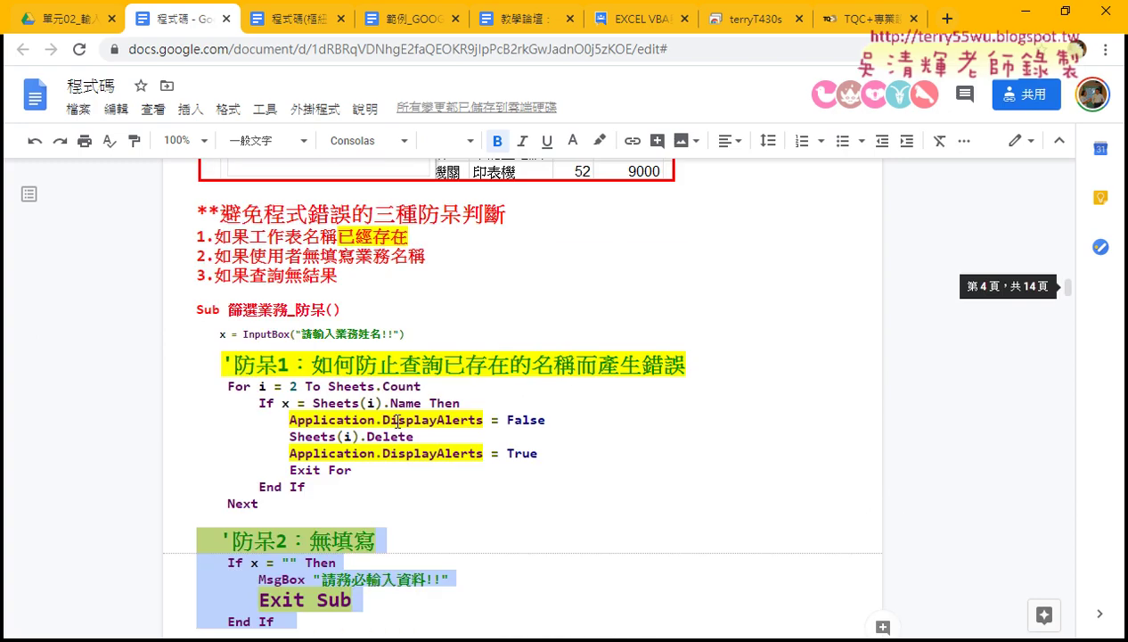
{"action": "left_click_drag", "start_coordinate": [222, 365], "coordinate": [690, 364]}
{"action": "scroll", "coordinate": [480, 492], "scroll_direction": "down", "scroll_amount": 1}
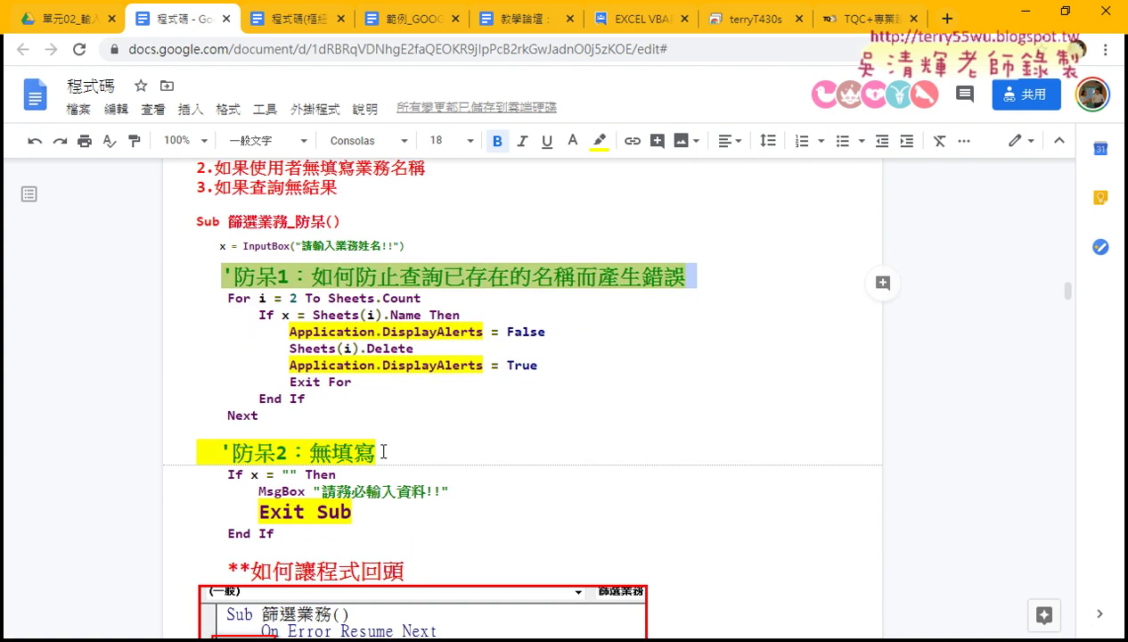
{"action": "left_click_drag", "start_coordinate": [383, 452], "coordinate": [166, 455]}
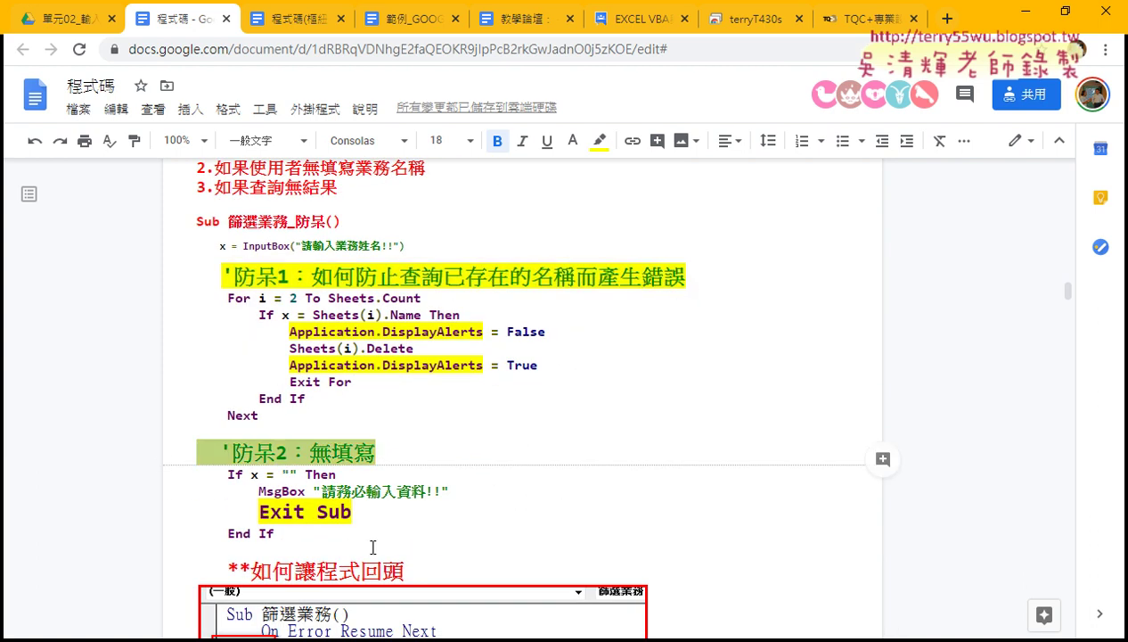
{"action": "left_click_drag", "start_coordinate": [361, 514], "coordinate": [344, 512]}
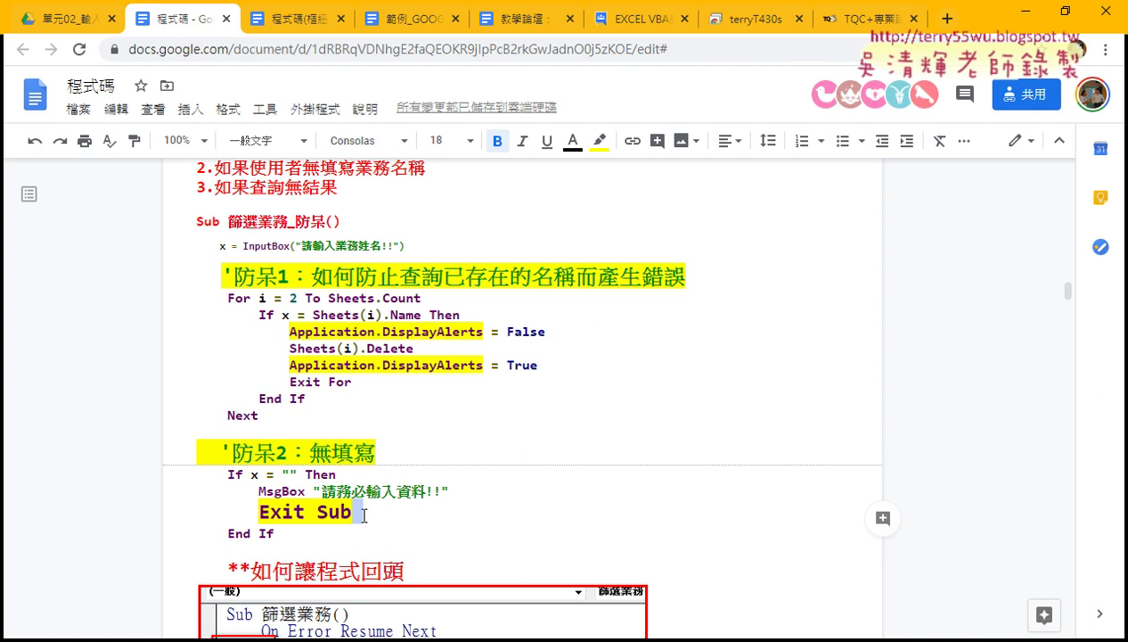
{"action": "left_click", "coordinate": [344, 512]}
{"action": "scroll", "coordinate": [471, 540], "scroll_direction": "down", "scroll_amount": 4}
{"action": "scroll", "coordinate": [472, 539], "scroll_direction": "down", "scroll_amount": 1}
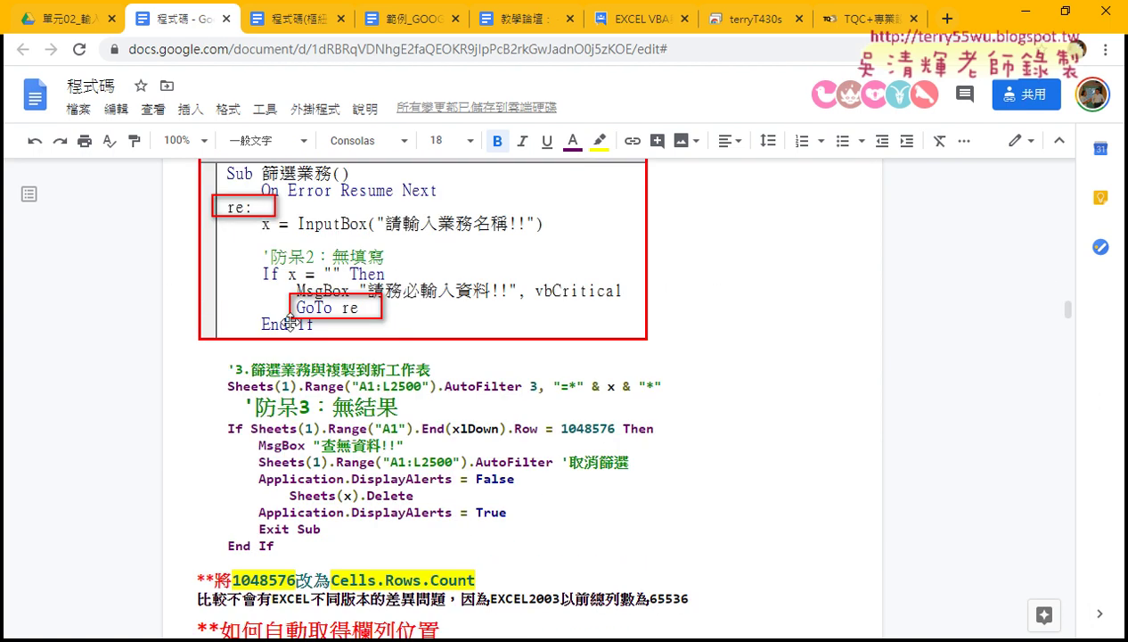